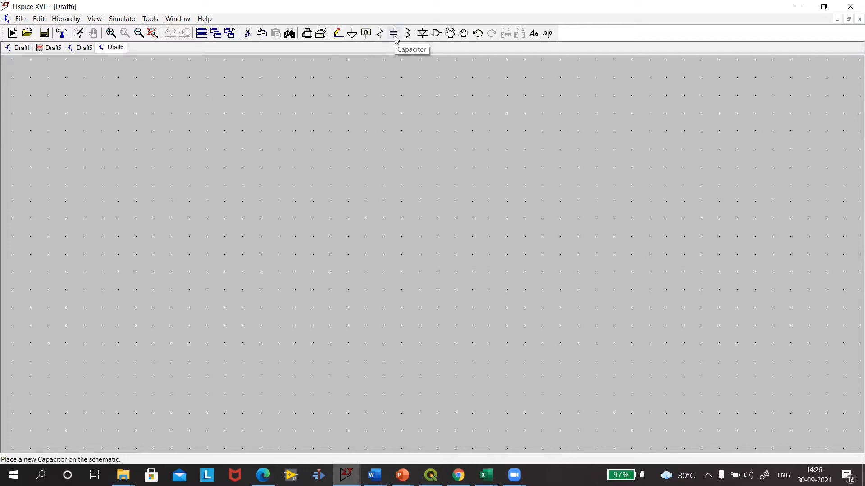
Step: Place two horizontal capacitors at the input and output sides of the schematic and a vertical capacitor below the output one
{"action": "left_click", "coordinate": [395, 40]}
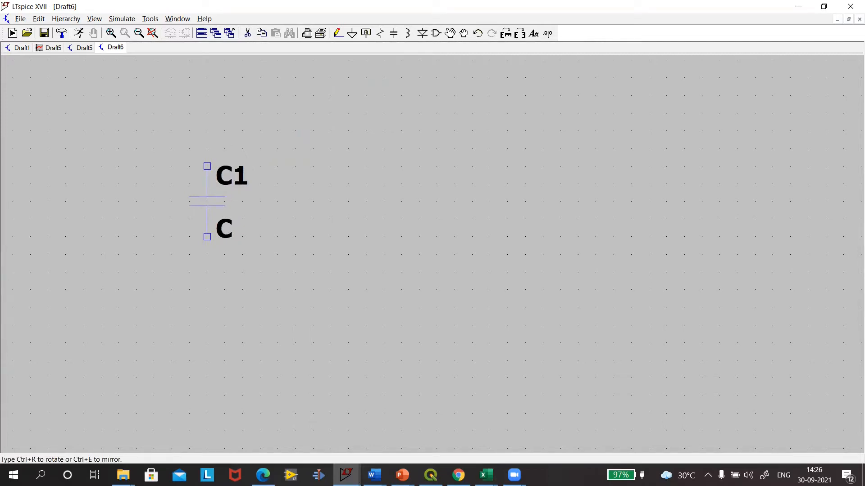
{"action": "key", "text": "ctrl+r"}
{"action": "left_click", "coordinate": [242, 202]}
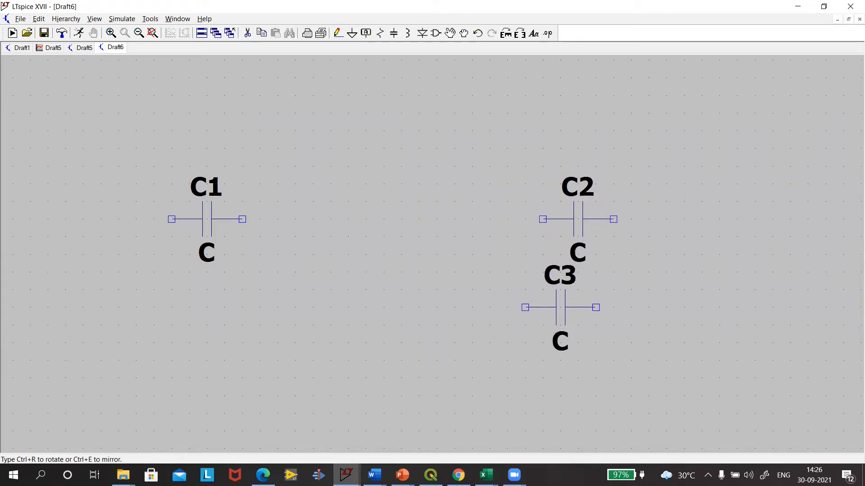
{"action": "key", "text": "ctrl+r"}
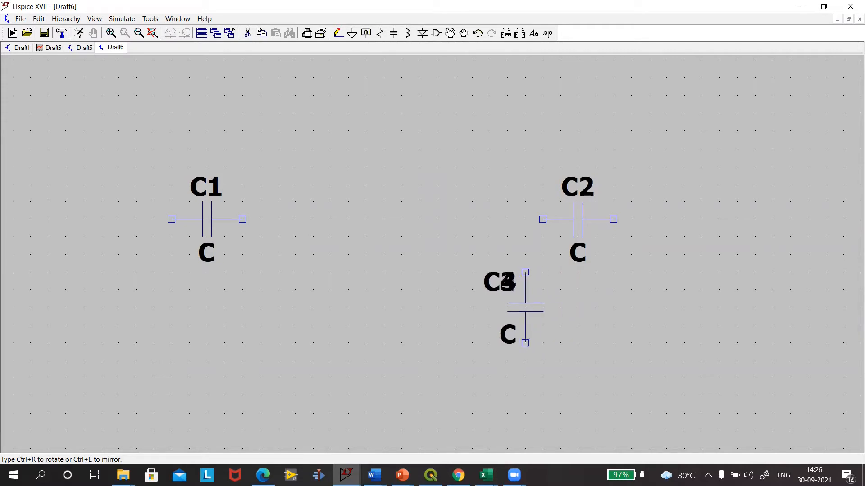
{"action": "key", "text": "Escape"}
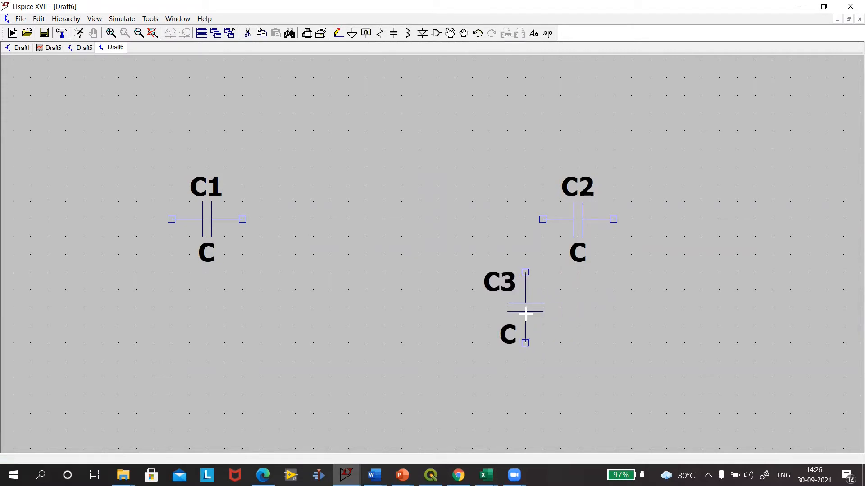
Step: Place four vertical resistors: two stacked beside the input capacitor, one left of the output capacitor and one right of it
{"action": "left_click", "coordinate": [380, 32]}
{"action": "left_click", "coordinate": [313, 158]}
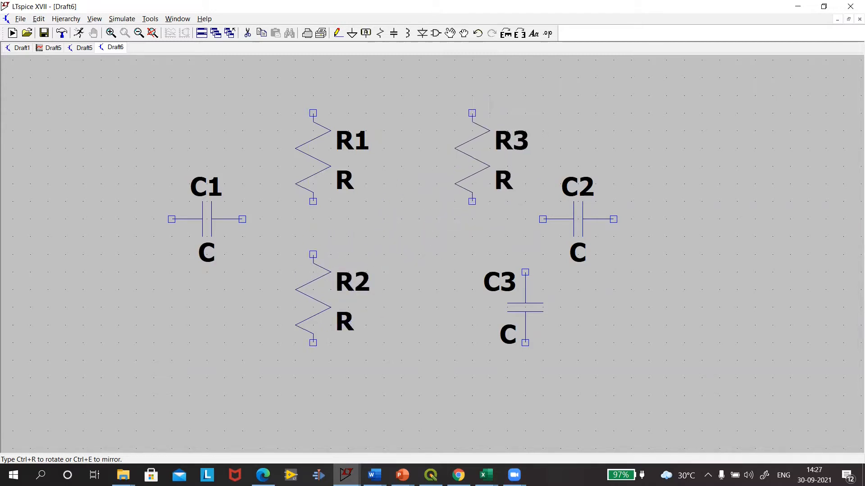
{"action": "left_click", "coordinate": [472, 157]}
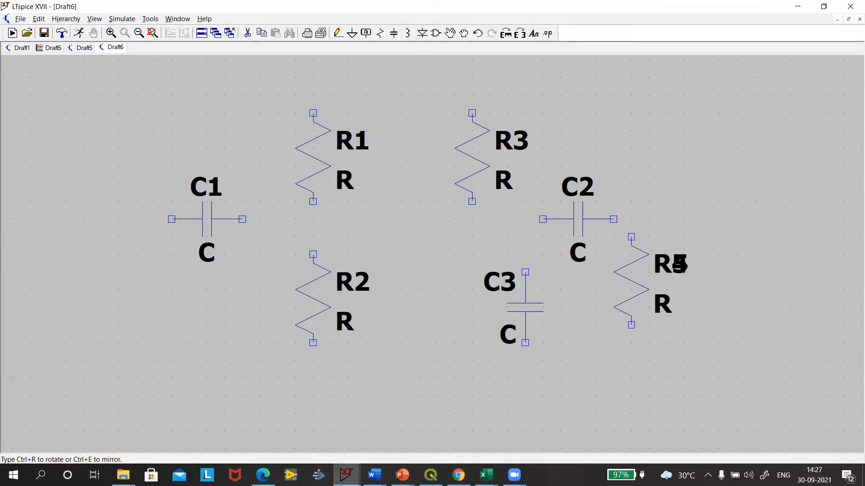
{"action": "key", "text": "Escape"}
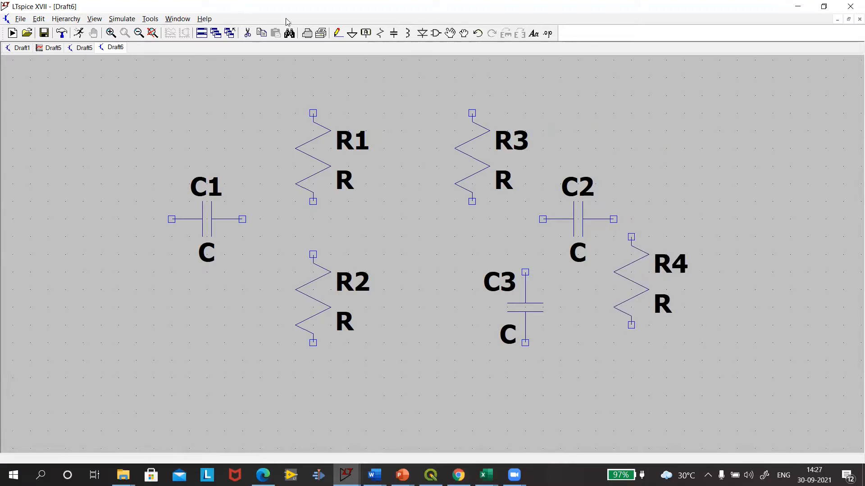
Step: Place a ground symbol below the circuit, between the lower bias resistor and the vertical capacitor
{"action": "left_click", "coordinate": [352, 33]}
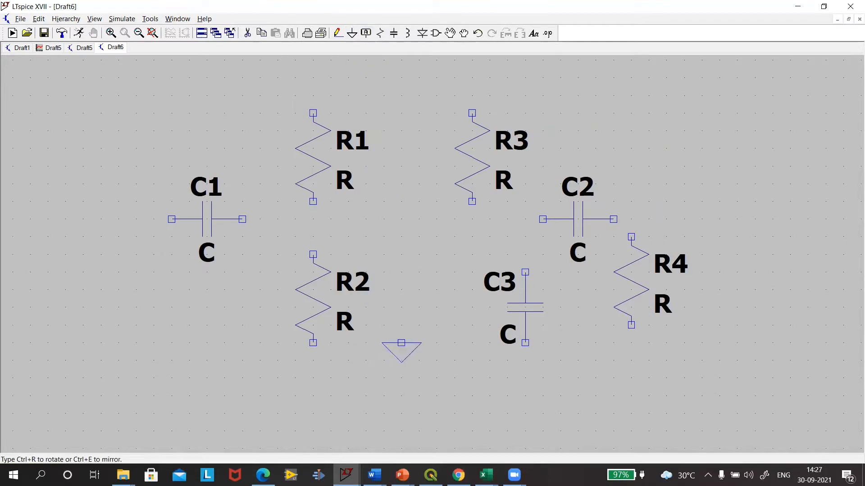
{"action": "left_click", "coordinate": [401, 361]}
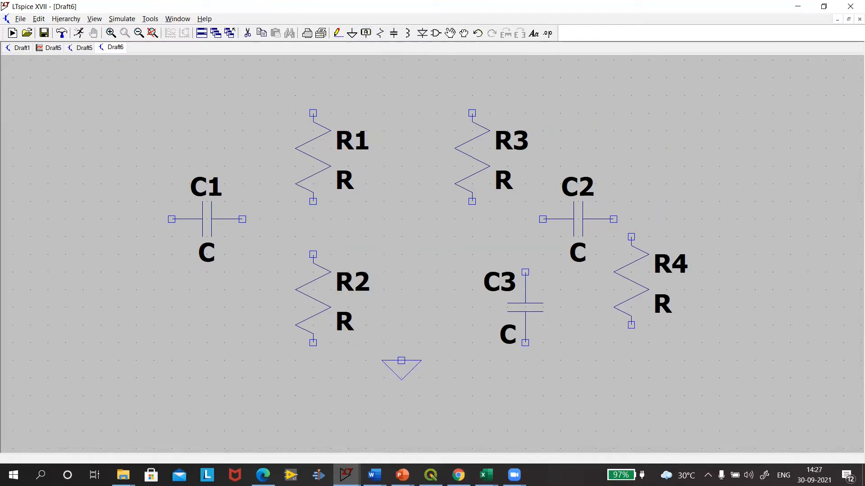
{"action": "key", "text": "Escape"}
Step: Place two voltage sources, one at the far left of the circuit and one at the far right
{"action": "left_click", "coordinate": [436, 33]}
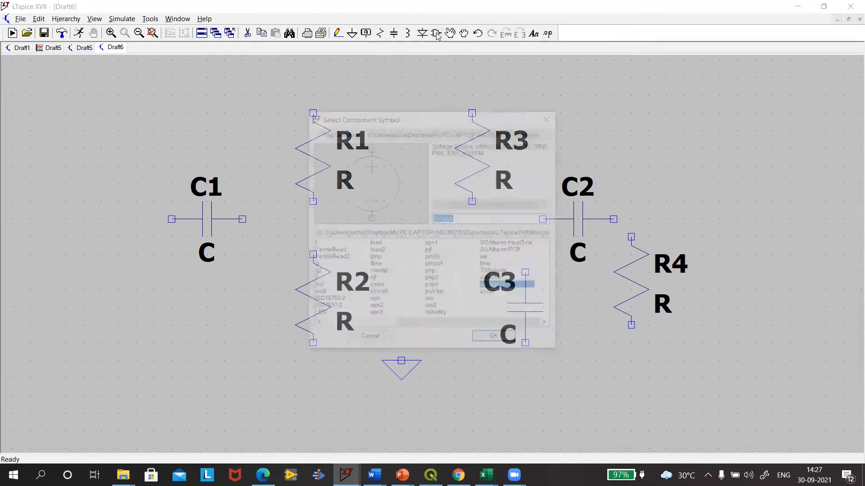
{"action": "left_click", "coordinate": [496, 340]}
{"action": "left_click", "coordinate": [101, 254]}
{"action": "left_click", "coordinate": [772, 246]}
{"action": "key", "text": "Escape"}
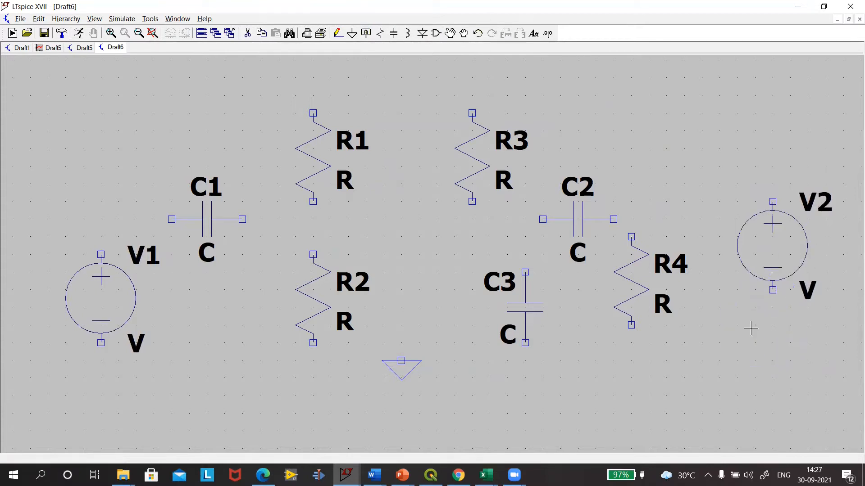
Step: Place an npn transistor in the middle of the circuit, between the stacked resistors and the vertical capacitor
{"action": "left_click", "coordinate": [436, 33]}
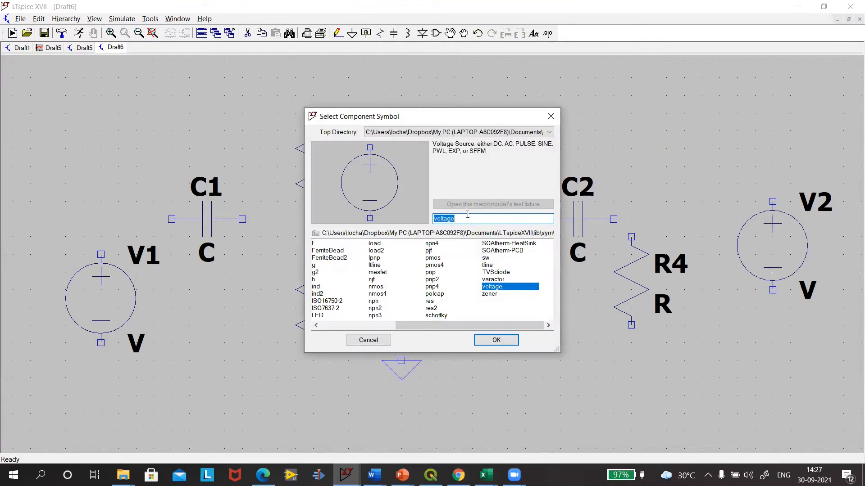
{"action": "type", "text": "np"}
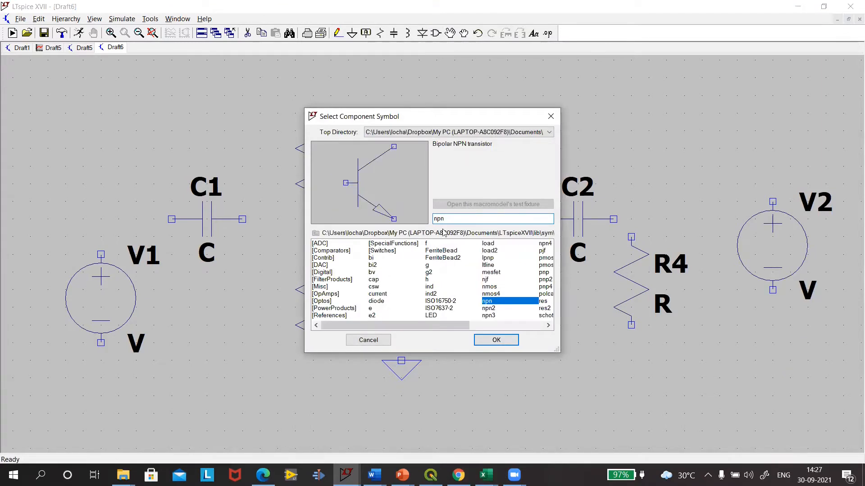
{"action": "type", "text": "n"}
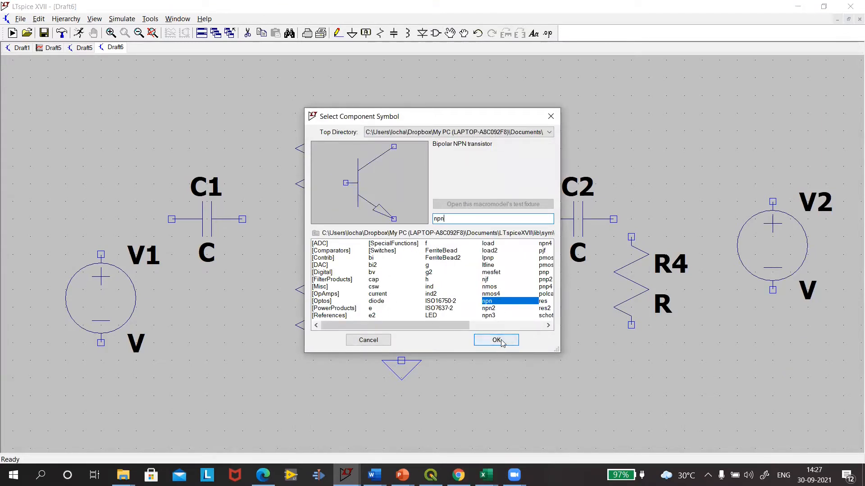
{"action": "left_click", "coordinate": [496, 340]}
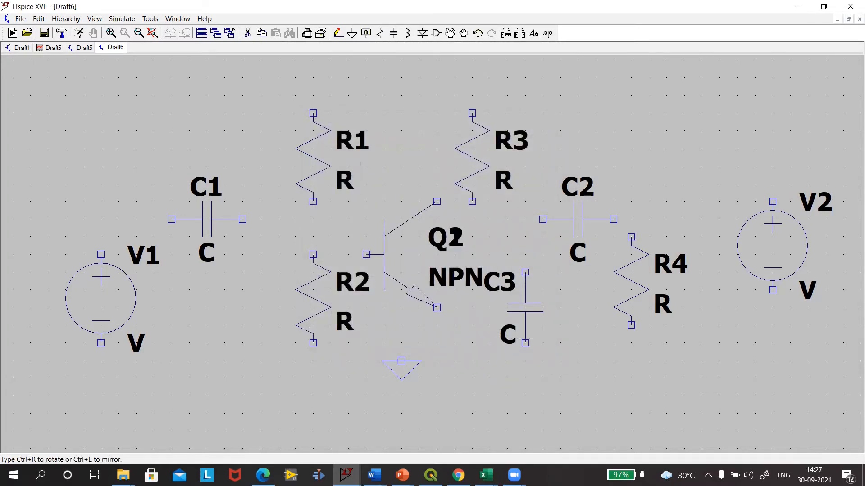
{"action": "key", "text": "Escape"}
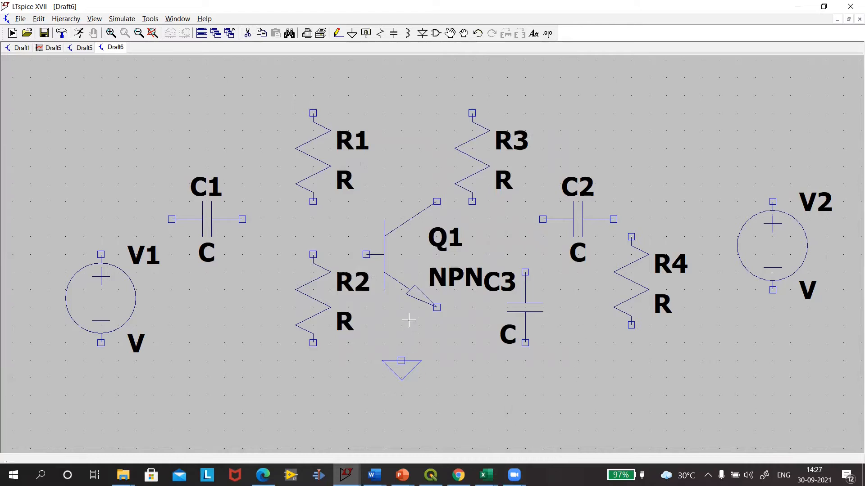
Step: Wire the negative terminal of V1 to the bottom of R2 and on to the bottom of C3 as a common rail
{"action": "left_click", "coordinate": [338, 36]}
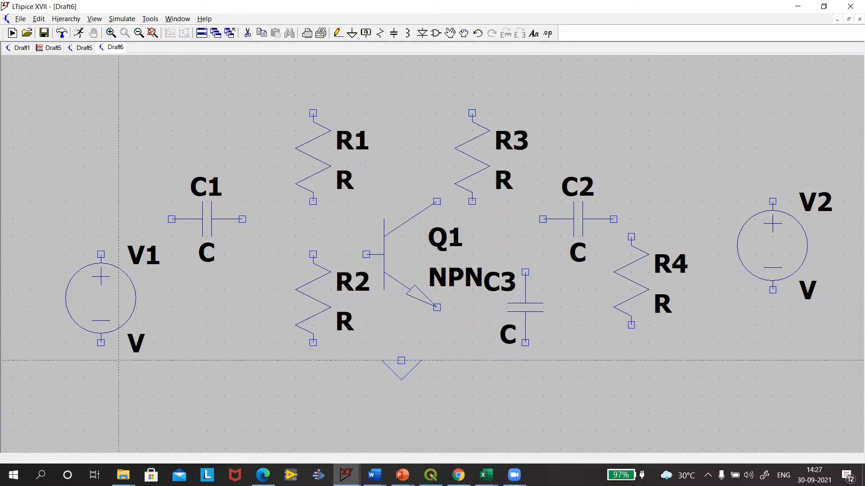
{"action": "left_click", "coordinate": [100, 344]}
{"action": "left_click", "coordinate": [313, 344]}
{"action": "key", "text": "Escape"}
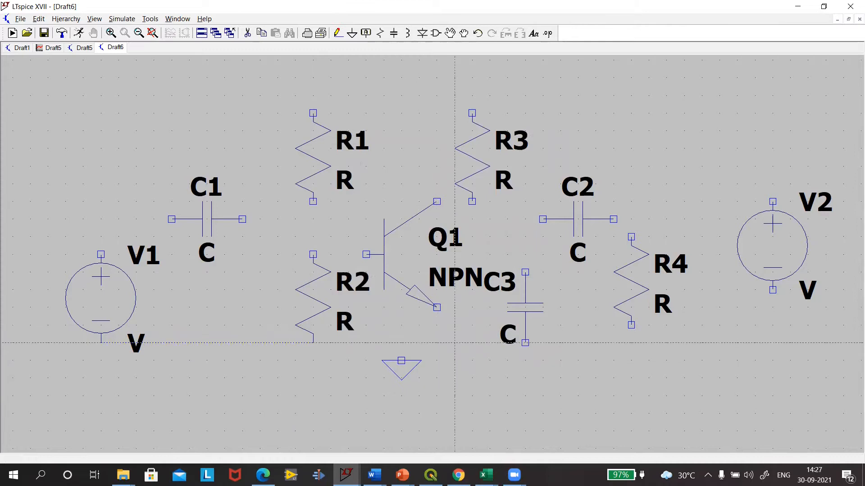
{"action": "left_click", "coordinate": [313, 343]}
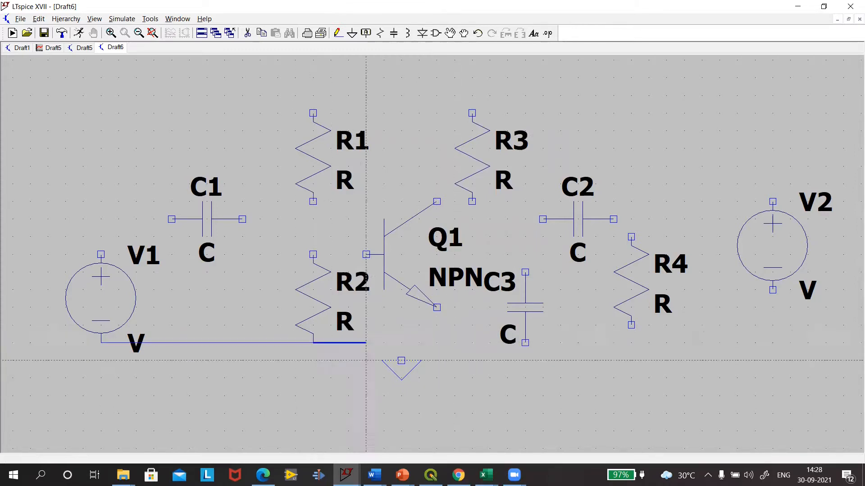
{"action": "left_click", "coordinate": [525, 343]}
{"action": "left_click", "coordinate": [525, 343]}
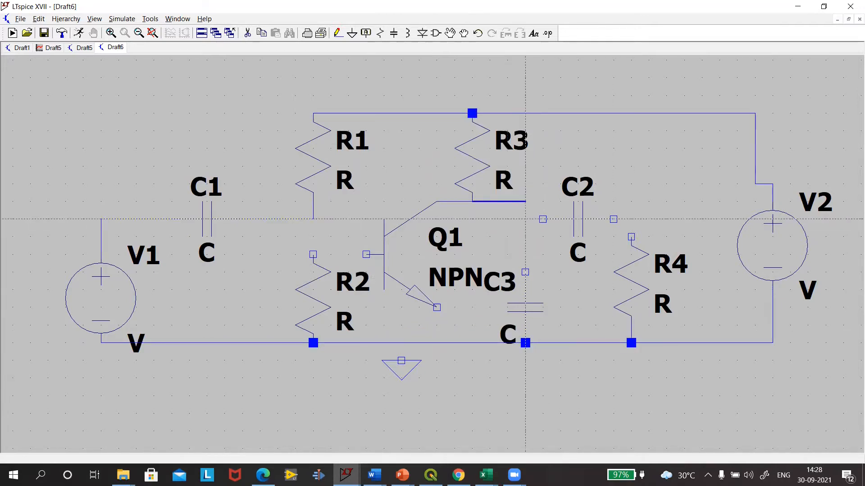
Step: Wire the collector node below R3 to capacitor C2, and the other side of C2 to the top of R4
{"action": "left_click", "coordinate": [472, 201]}
{"action": "left_click", "coordinate": [525, 219]}
{"action": "left_click", "coordinate": [613, 220]}
{"action": "left_click", "coordinate": [630, 237]}
{"action": "left_click", "coordinate": [631, 219]}
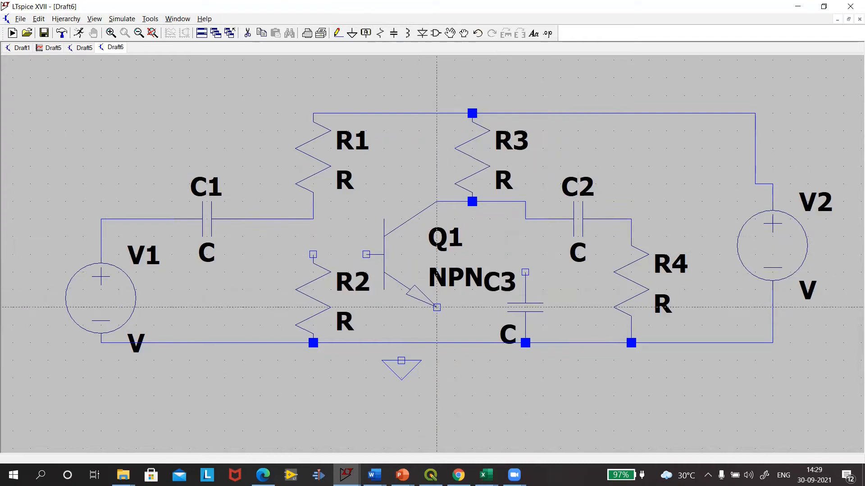
Step: Wire the emitter of Q1 to the top of C3 and connect the ground symbol to the bottom rail
{"action": "left_click", "coordinate": [436, 307]}
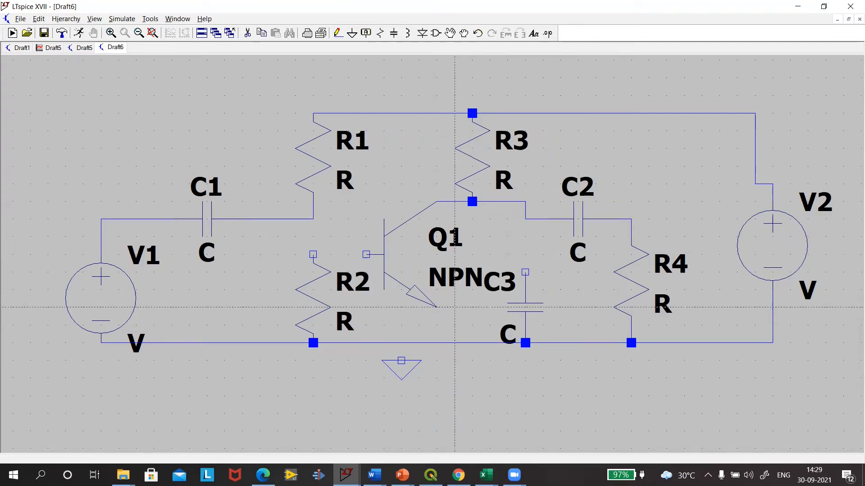
{"action": "left_click", "coordinate": [525, 272]}
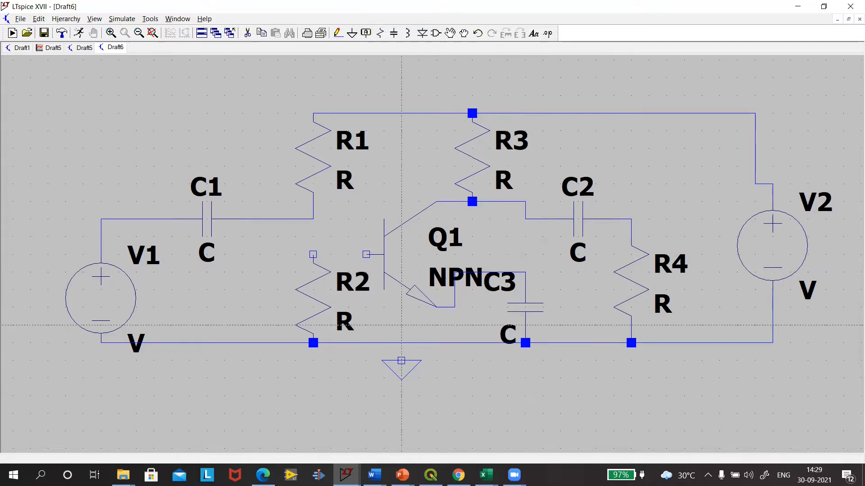
{"action": "left_click", "coordinate": [401, 360]}
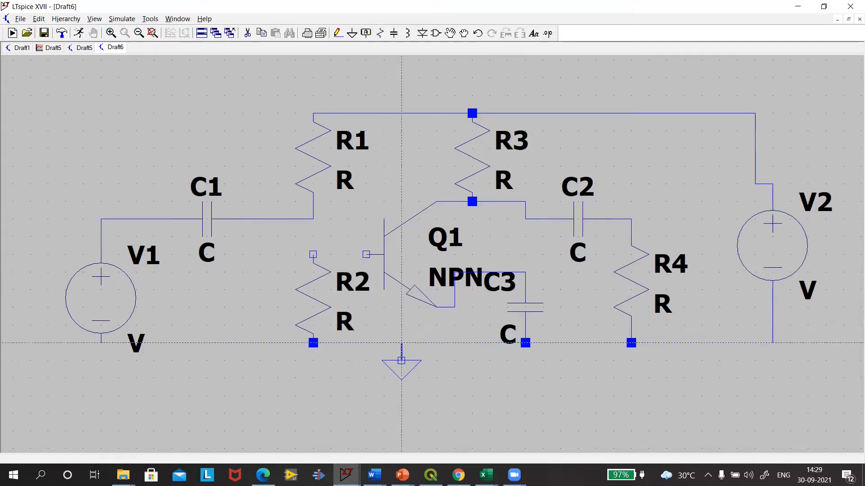
{"action": "left_click", "coordinate": [401, 342]}
{"action": "key", "text": "Escape"}
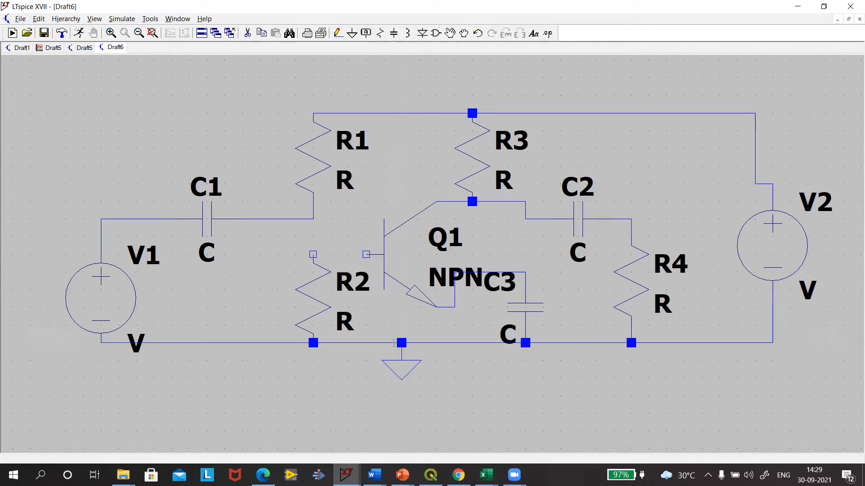
Step: Add a vertical resistor directly beneath the emitter of Q1
{"action": "scroll", "coordinate": [393, 333], "scroll_direction": "down", "scroll_amount": 1}
{"action": "scroll", "coordinate": [399, 306], "scroll_direction": "up", "scroll_amount": 1}
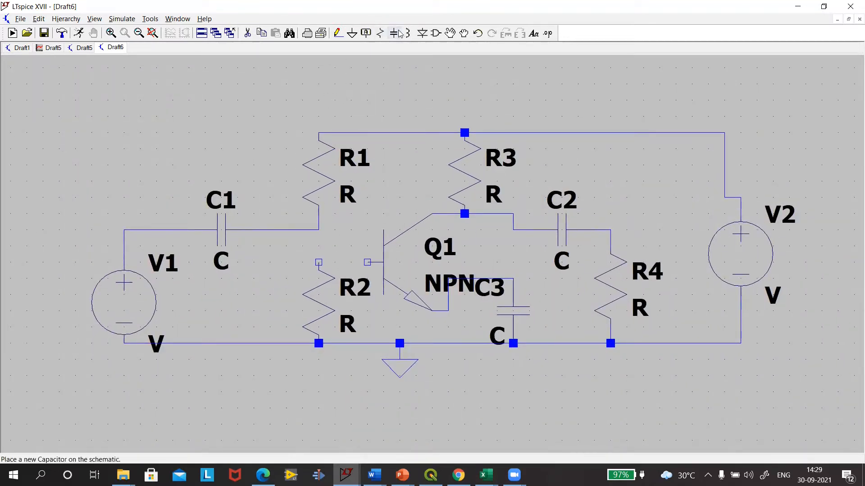
{"action": "left_click", "coordinate": [379, 33]}
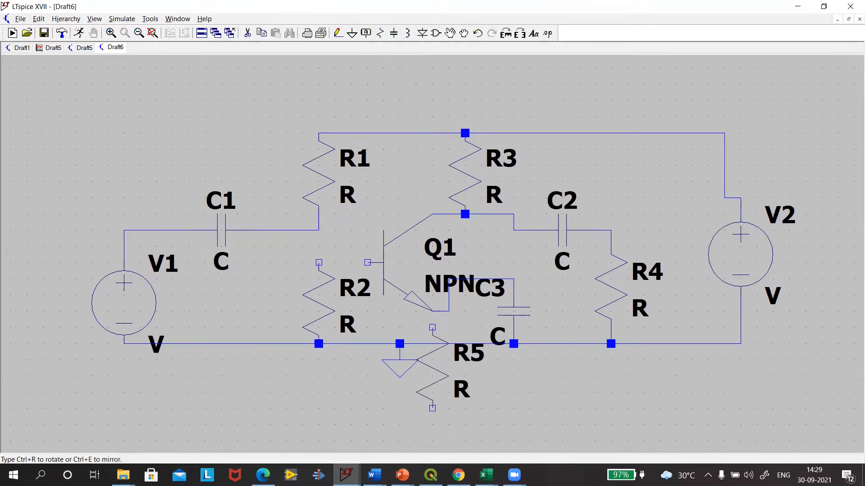
{"action": "left_click", "coordinate": [432, 311]}
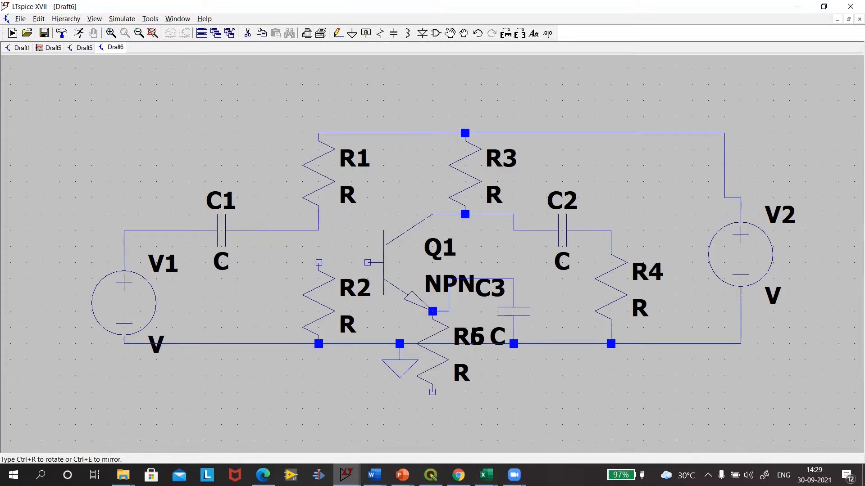
{"action": "key", "text": "Escape"}
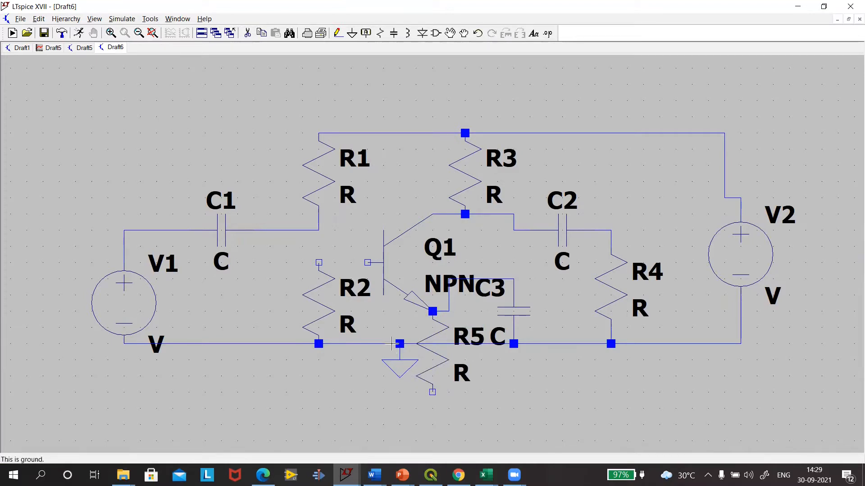
Step: Move the ground symbol and the rail segment between R2 and C3 down to clear the space under R5
{"action": "left_click", "coordinate": [464, 33]}
{"action": "left_click", "coordinate": [396, 368]}
{"action": "left_click", "coordinate": [385, 445]}
{"action": "left_click", "coordinate": [375, 283]}
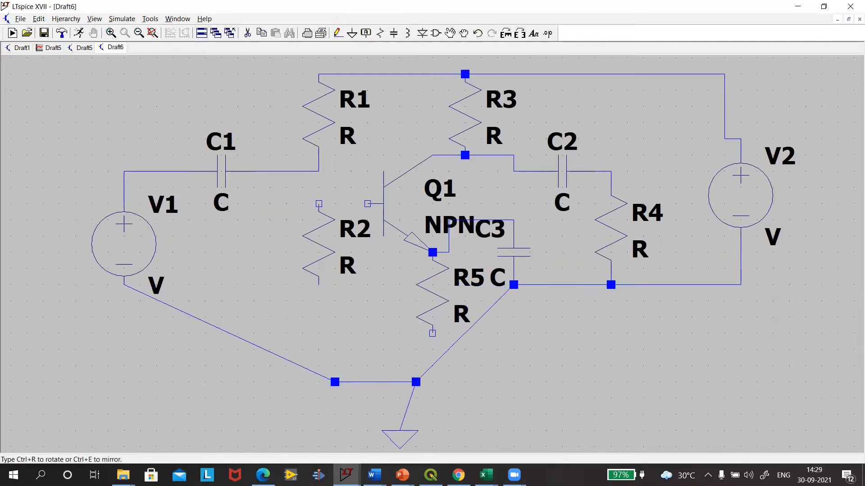
{"action": "left_click", "coordinate": [391, 378]}
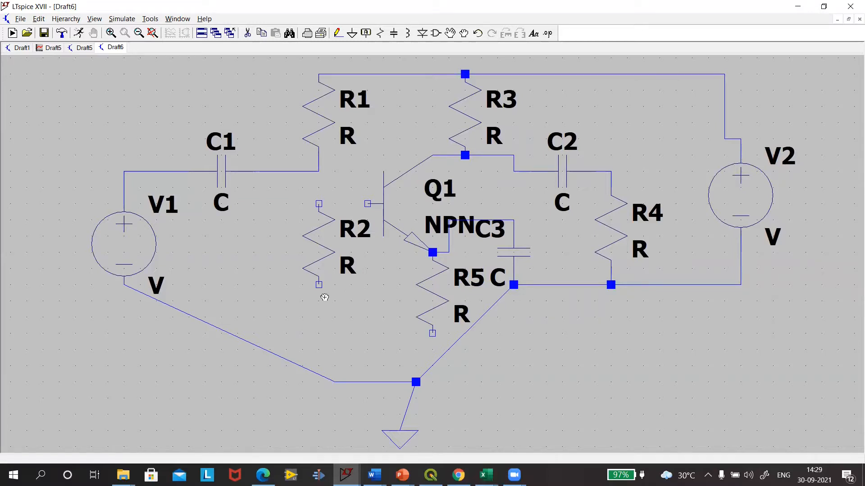
Step: Wire the lower ends of R5 and R2 to the lowered ground rail
{"action": "left_click", "coordinate": [338, 33]}
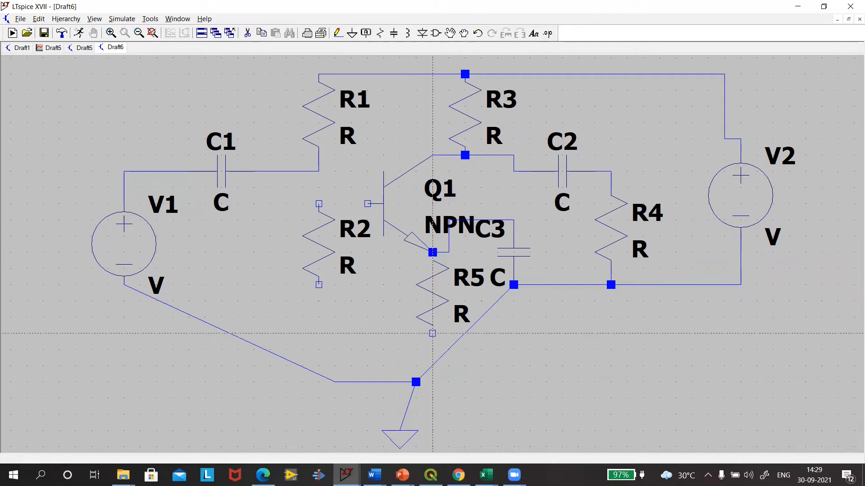
{"action": "left_click", "coordinate": [432, 333]}
{"action": "left_click", "coordinate": [433, 365]}
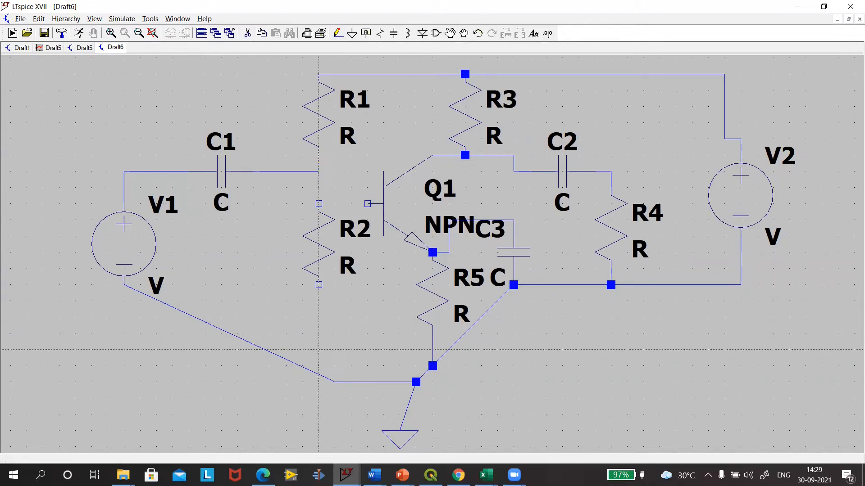
{"action": "left_click", "coordinate": [319, 285]}
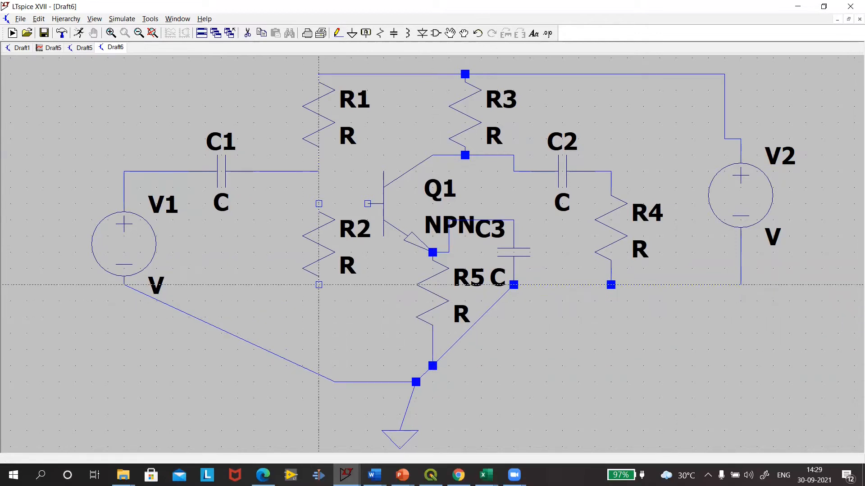
{"action": "left_click", "coordinate": [335, 382]}
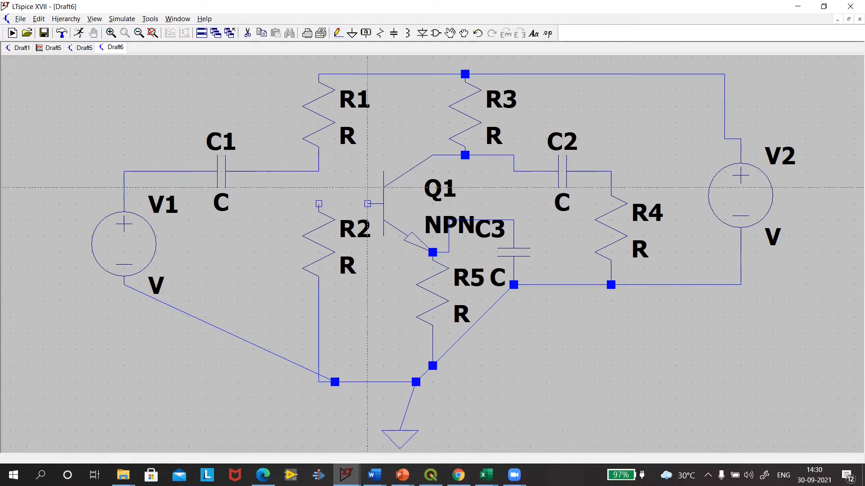
Step: Wire the base of Q1 to the top of R2 and the junction of R1 and C1
{"action": "left_click", "coordinate": [368, 204]}
{"action": "left_click", "coordinate": [318, 187]}
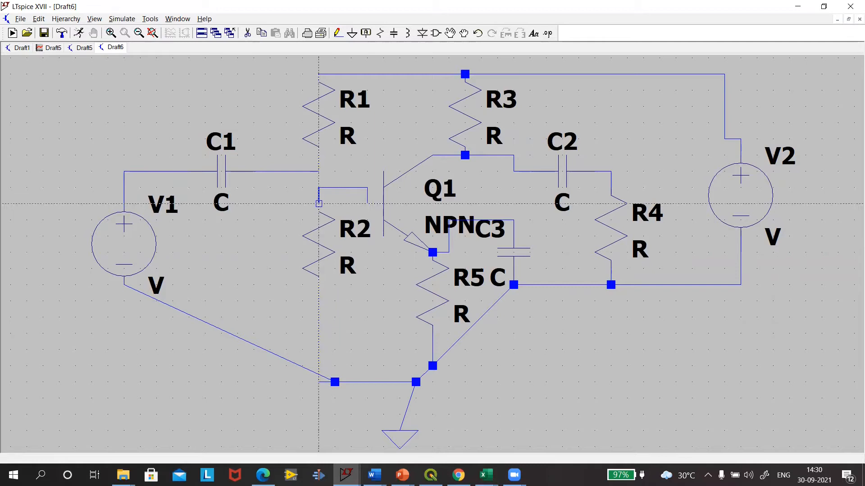
{"action": "left_click", "coordinate": [318, 204]}
{"action": "key", "text": "Escape"}
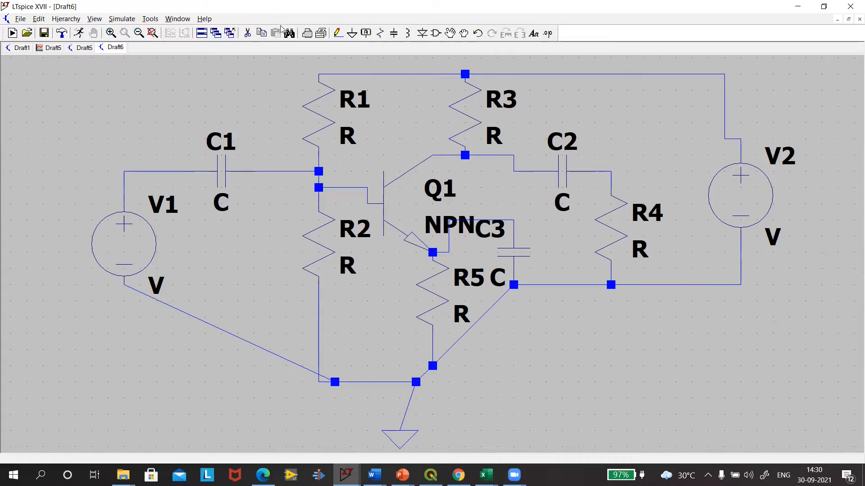
Step: Straighten the lower rail by moving its junction off C3, and wire the lower end of C3 down to that rail
{"action": "left_click", "coordinate": [153, 34]}
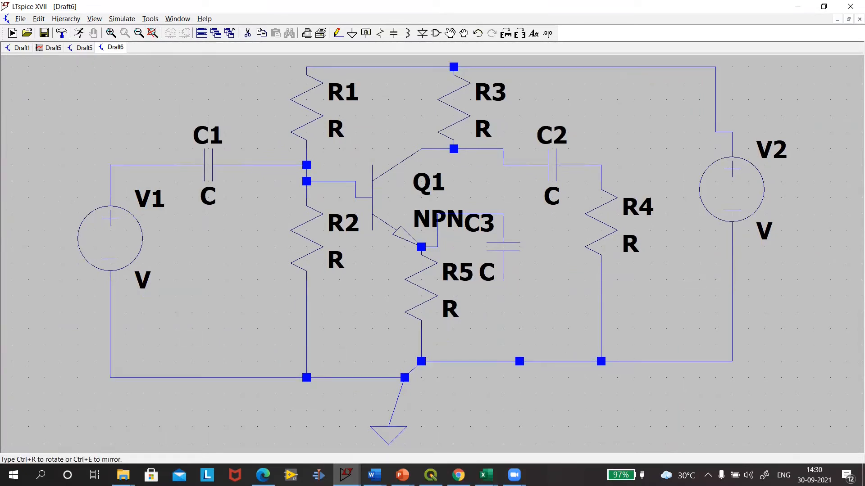
{"action": "left_click", "coordinate": [519, 361]}
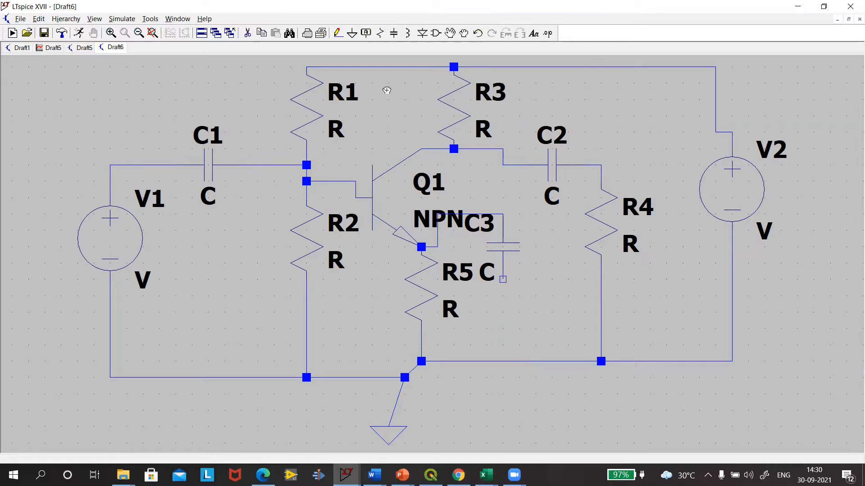
{"action": "left_click", "coordinate": [337, 35]}
{"action": "left_click", "coordinate": [503, 279]}
{"action": "left_click", "coordinate": [503, 361]}
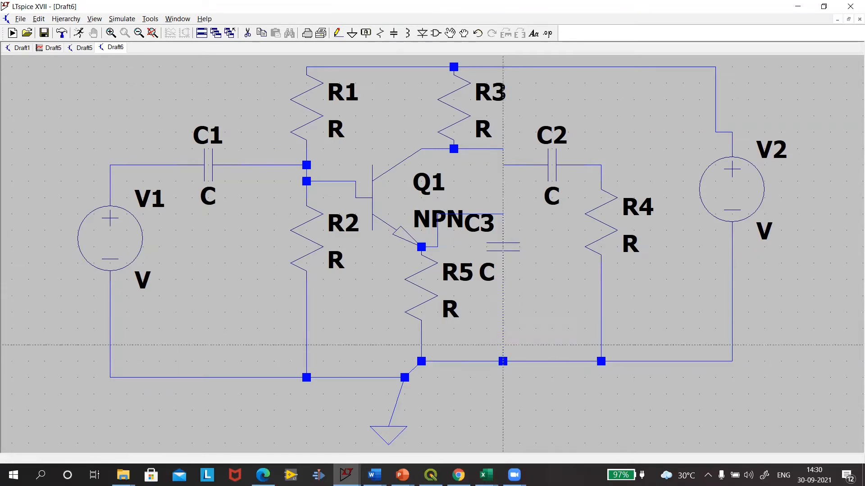
Step: Move the rail corners below C3, R4 and V2 down so the whole ground rail runs in one straight line
{"action": "left_click", "coordinate": [464, 36]}
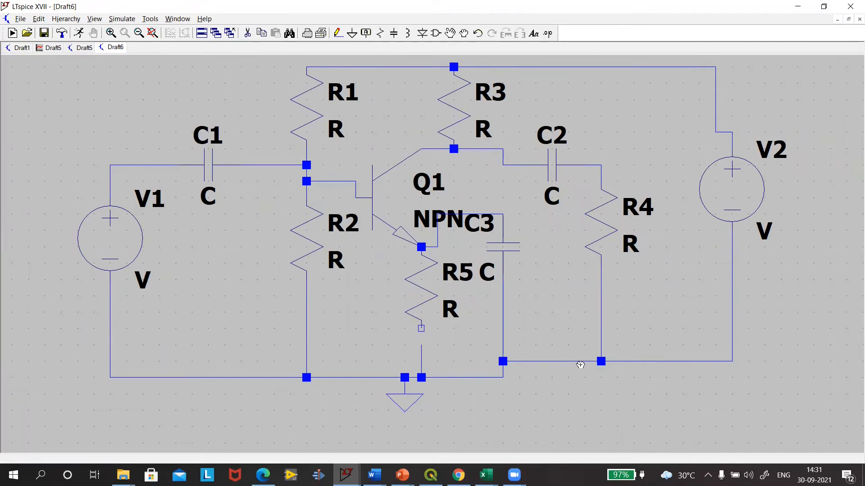
{"action": "left_click_drag", "start_coordinate": [600, 361], "coordinate": [603, 371]}
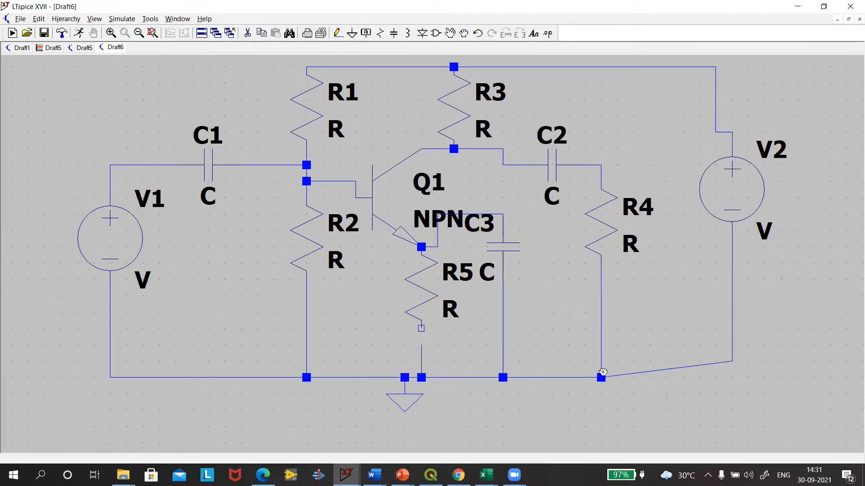
{"action": "left_click_drag", "start_coordinate": [731, 361], "coordinate": [732, 377]}
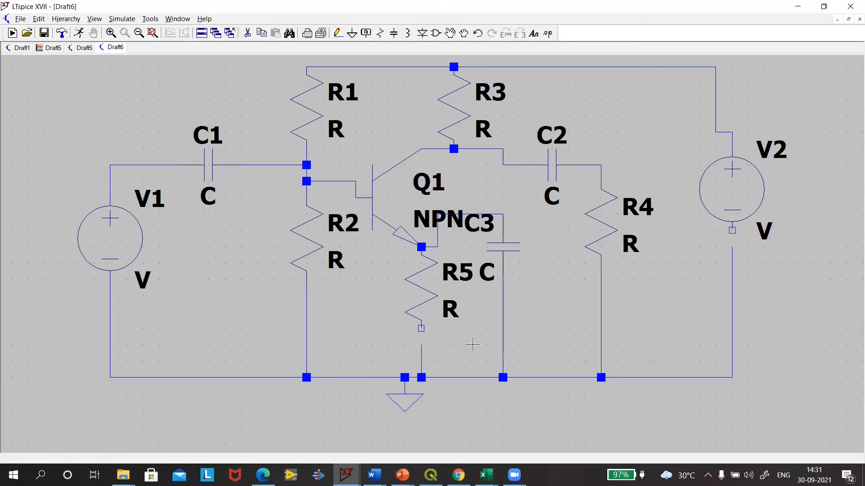
Step: Wire the lower end of R5 to the ground rail
{"action": "left_click", "coordinate": [338, 33]}
{"action": "left_click", "coordinate": [421, 263]}
{"action": "key", "text": "Escape"}
{"action": "left_click", "coordinate": [338, 33]}
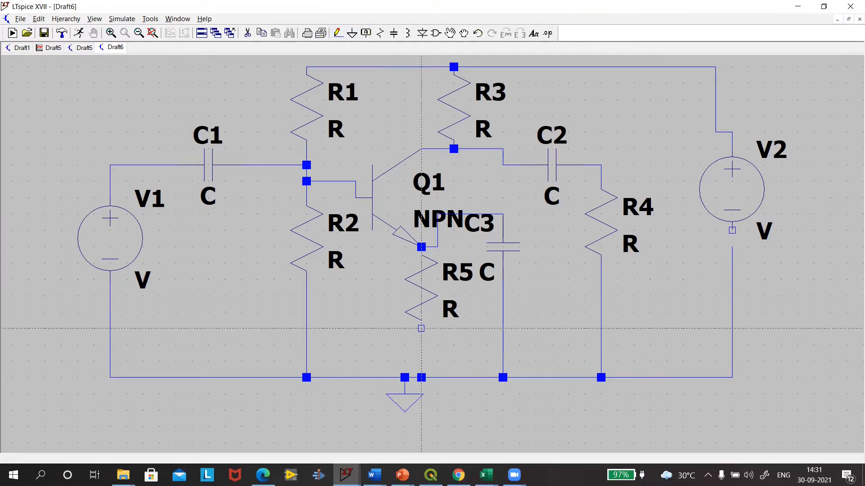
{"action": "left_click", "coordinate": [421, 328]}
{"action": "left_click", "coordinate": [421, 377]}
{"action": "key", "text": "Escape"}
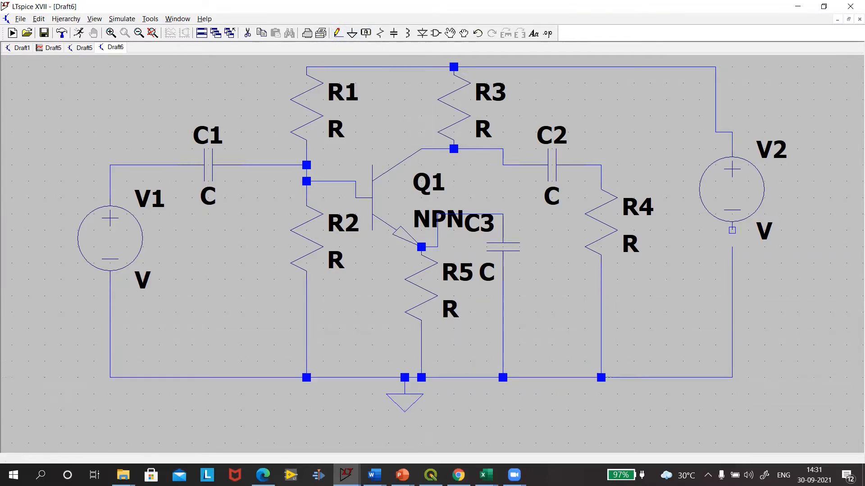
{"action": "key", "text": "Escape"}
Step: Wire the negative terminal of V2 to the ground rail
{"action": "left_click", "coordinate": [337, 33]}
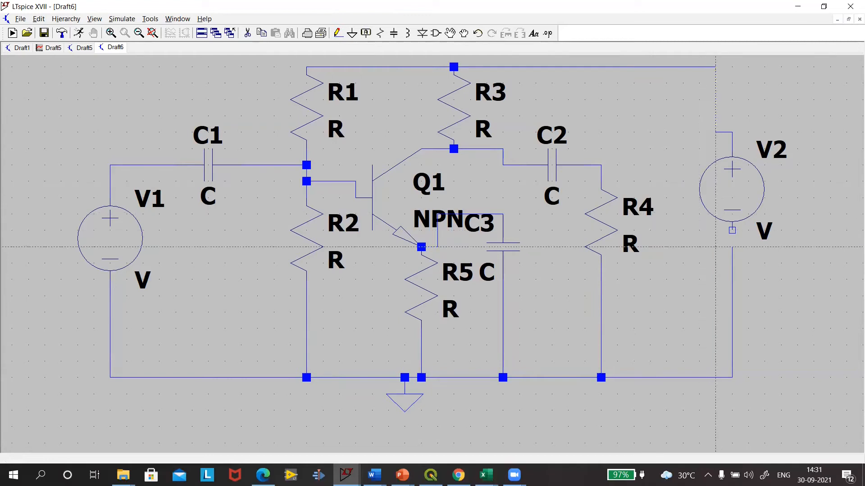
{"action": "left_click", "coordinate": [732, 230]}
{"action": "left_click", "coordinate": [732, 378]}
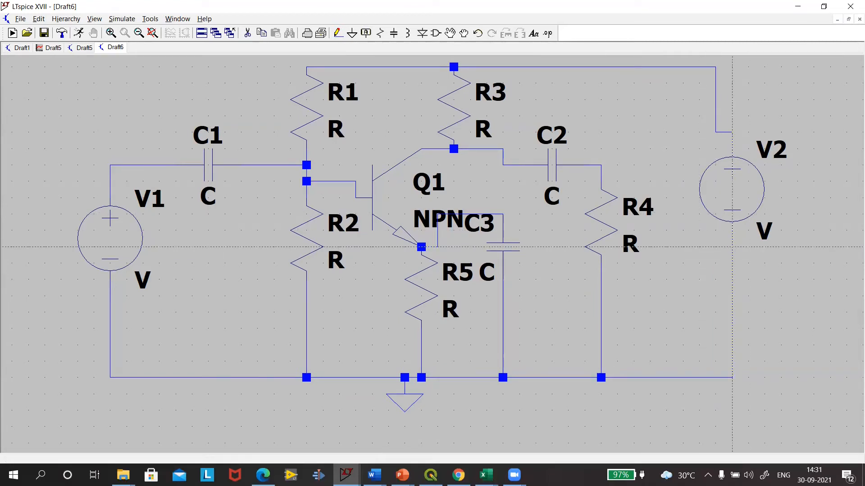
{"action": "key", "text": "Escape"}
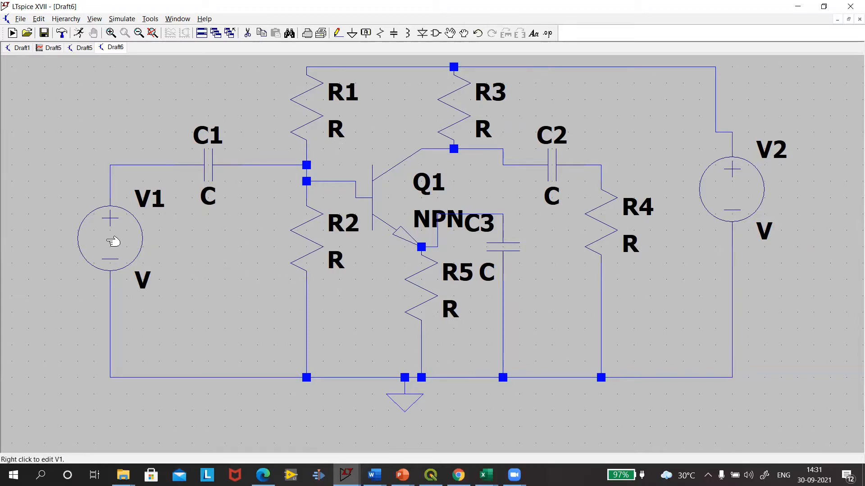
Step: Set the capacitance of C1 and C2 to 10u each
{"action": "right_click", "coordinate": [217, 170]}
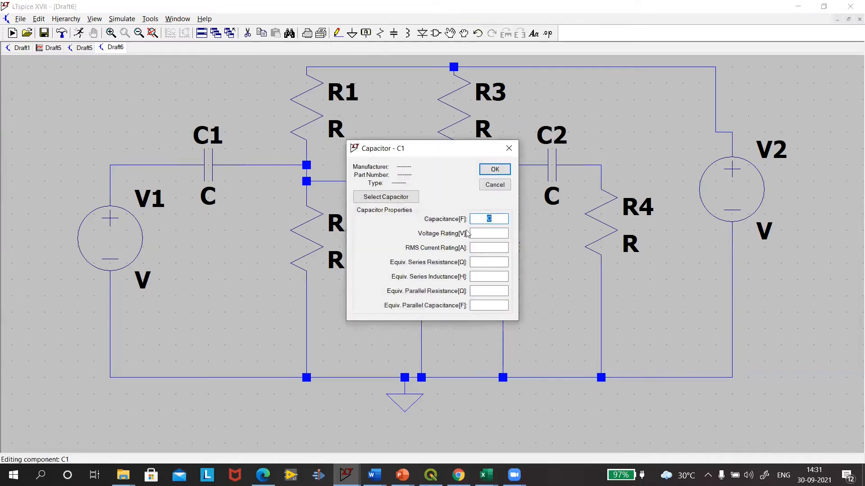
{"action": "type", "text": "10u"}
{"action": "left_click", "coordinate": [495, 170]}
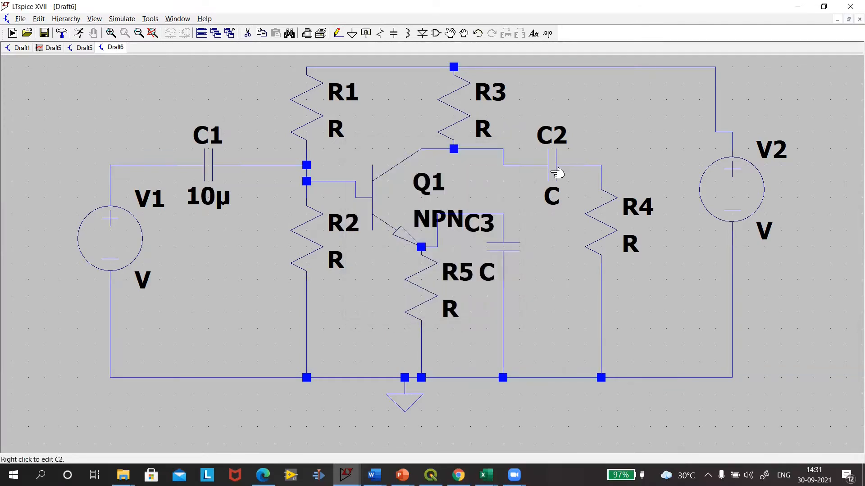
{"action": "right_click", "coordinate": [554, 174]}
{"action": "type", "text": "10u"}
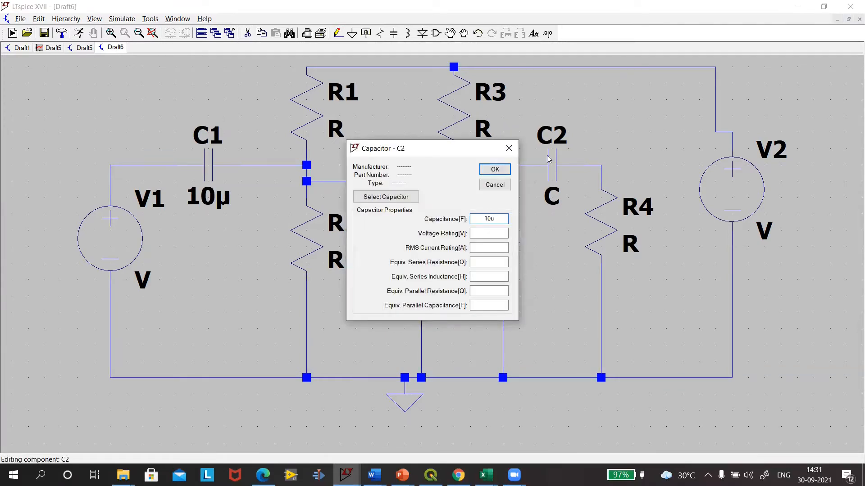
{"action": "left_click", "coordinate": [495, 169]}
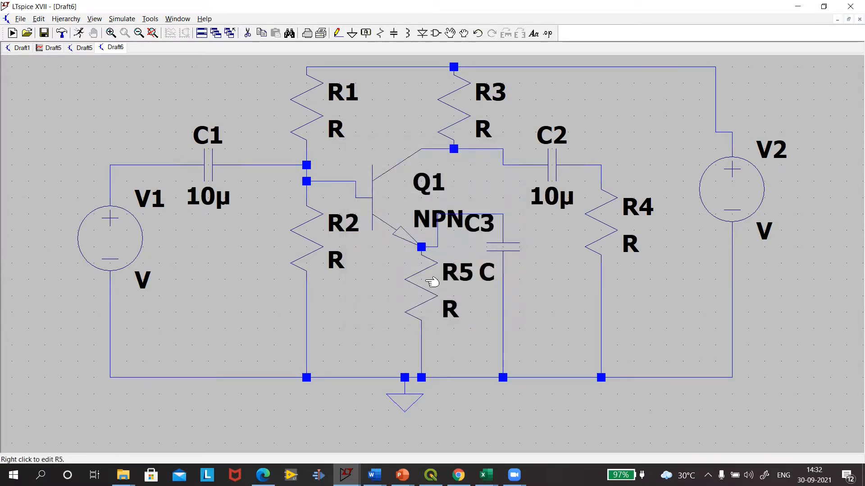
Step: Set the capacitance of the bypass capacitor C3 to 47u
{"action": "right_click", "coordinate": [508, 246]}
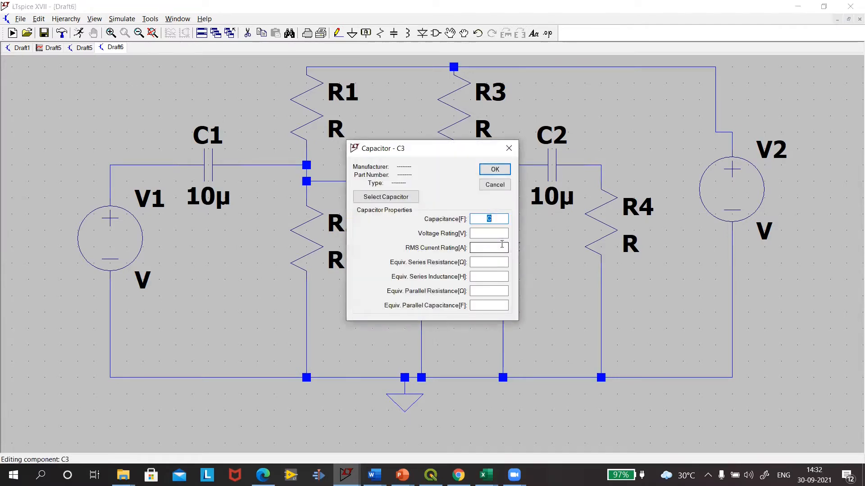
{"action": "type", "text": "47u"}
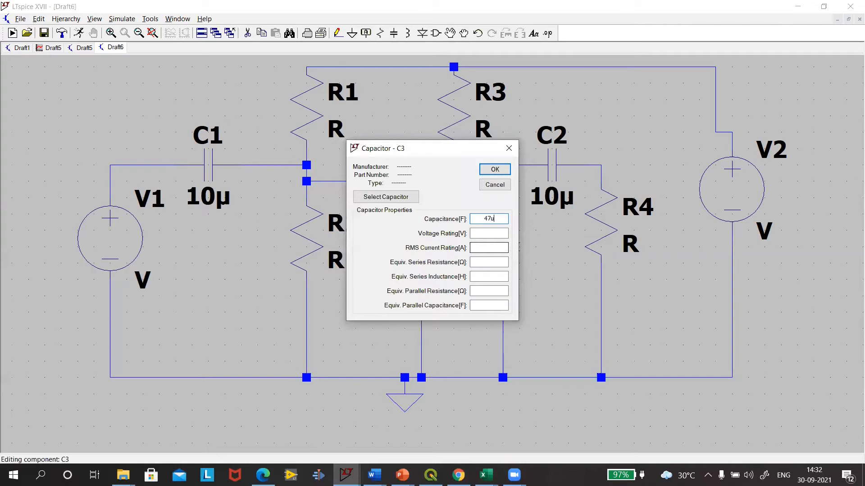
{"action": "left_click", "coordinate": [493, 169]}
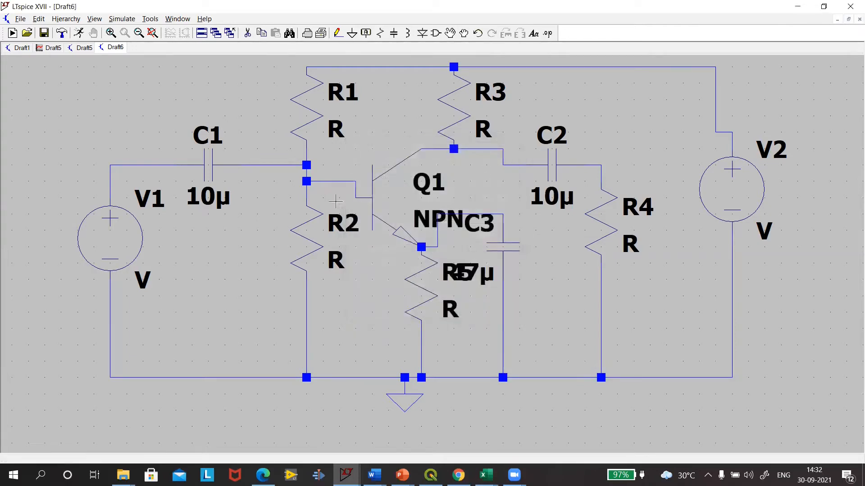
Step: Set the bias resistors to 33K for R1 and 3.3k for R2
{"action": "right_click", "coordinate": [320, 107]}
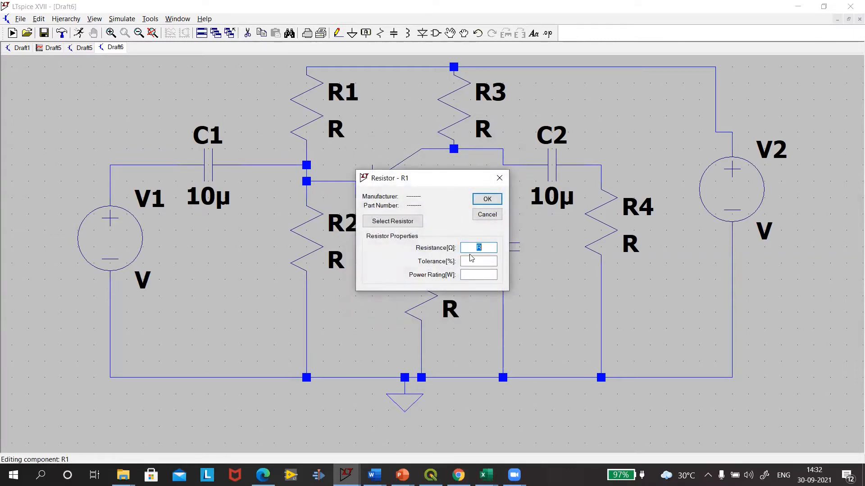
{"action": "type", "text": "33K"}
{"action": "left_click", "coordinate": [485, 199]}
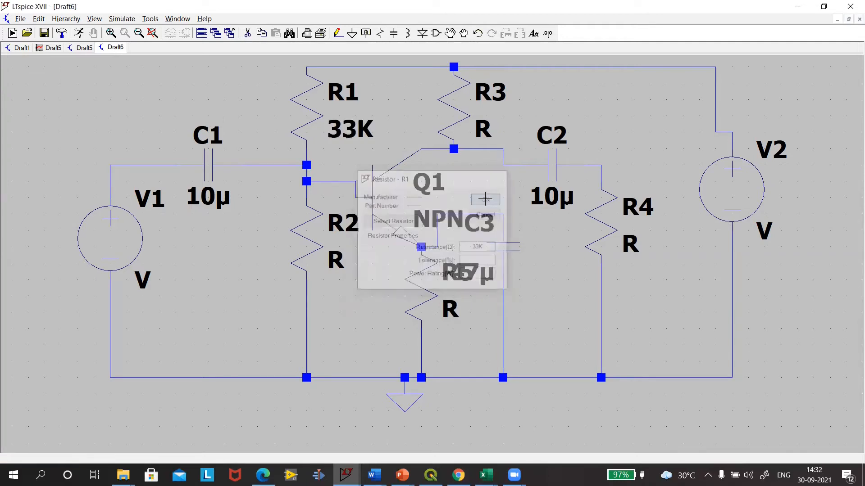
{"action": "right_click", "coordinate": [319, 237]}
{"action": "type", "text": "3.3k"}
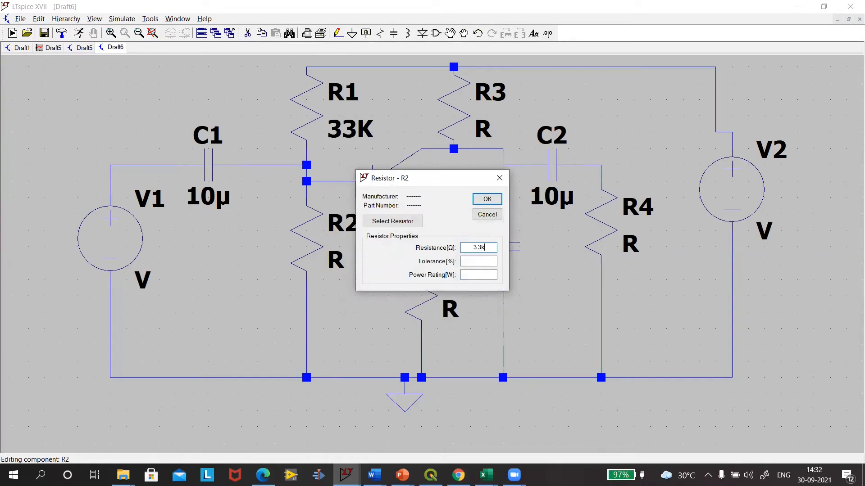
{"action": "left_click", "coordinate": [487, 200]}
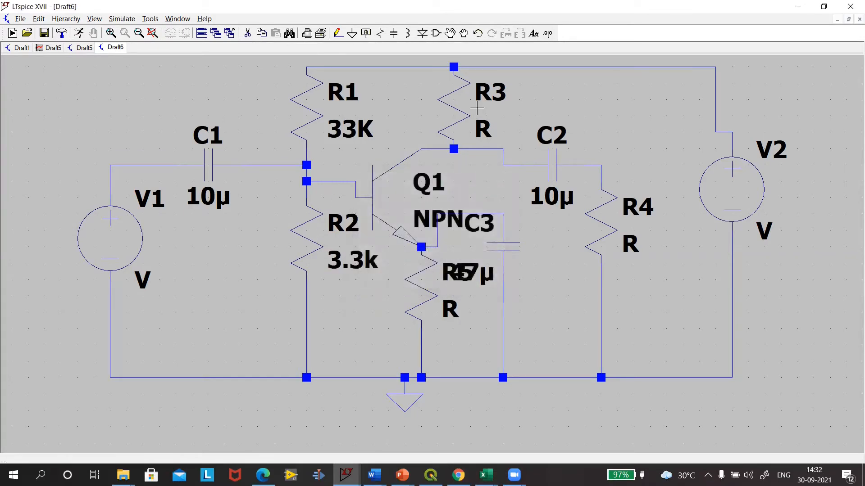
Step: Set the remaining resistors to 10k for R3, 1k for R5 and 10K for R4
{"action": "right_click", "coordinate": [463, 98]}
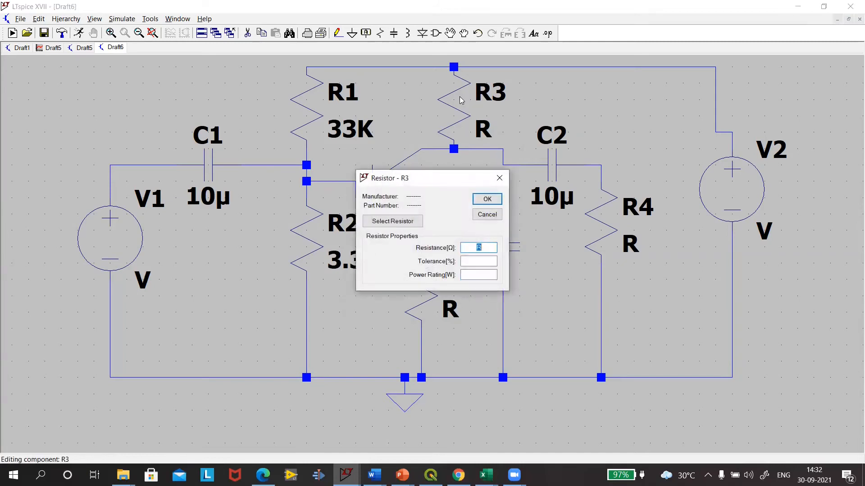
{"action": "type", "text": "10k"}
{"action": "left_click", "coordinate": [487, 199]}
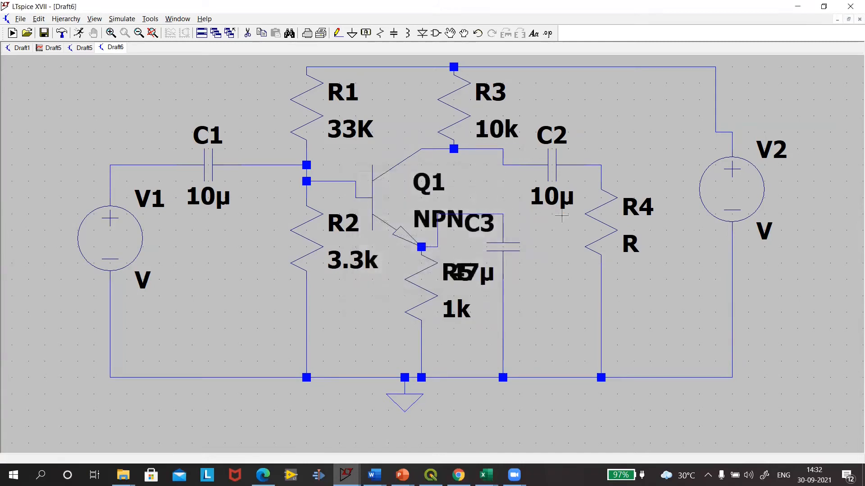
{"action": "right_click", "coordinate": [611, 224]}
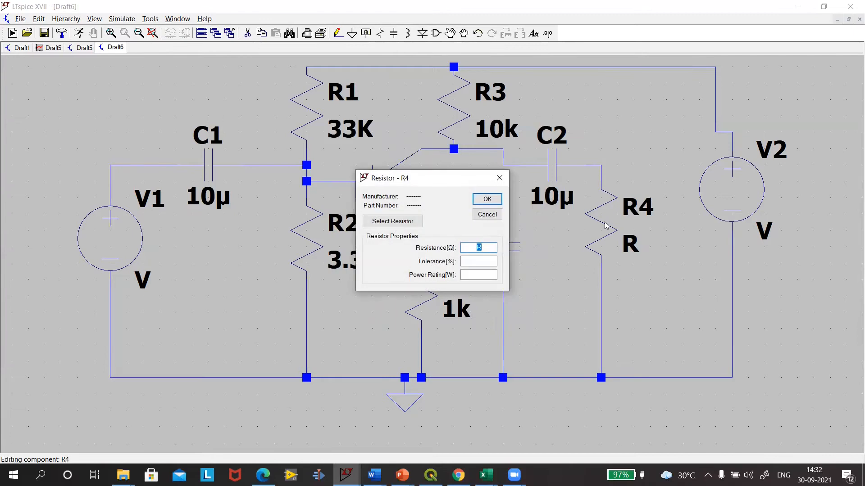
{"action": "type", "text": "10K"}
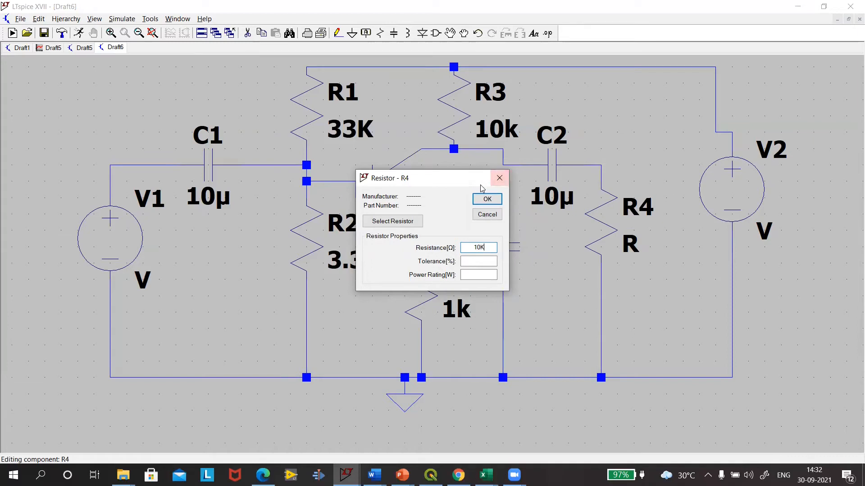
{"action": "left_click", "coordinate": [487, 199]}
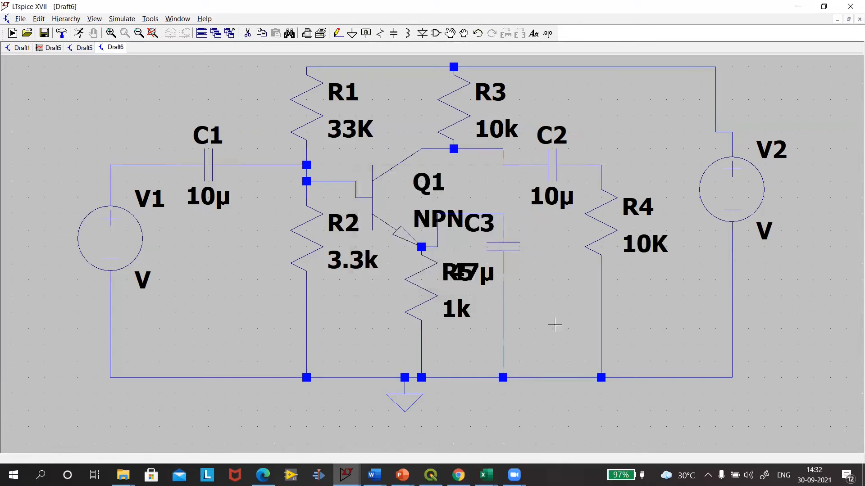
Step: Configure V1 as a SINE source with amplitude 1 V, frequency 1K Hz and a small-signal AC amplitude of 1
{"action": "right_click", "coordinate": [118, 252]}
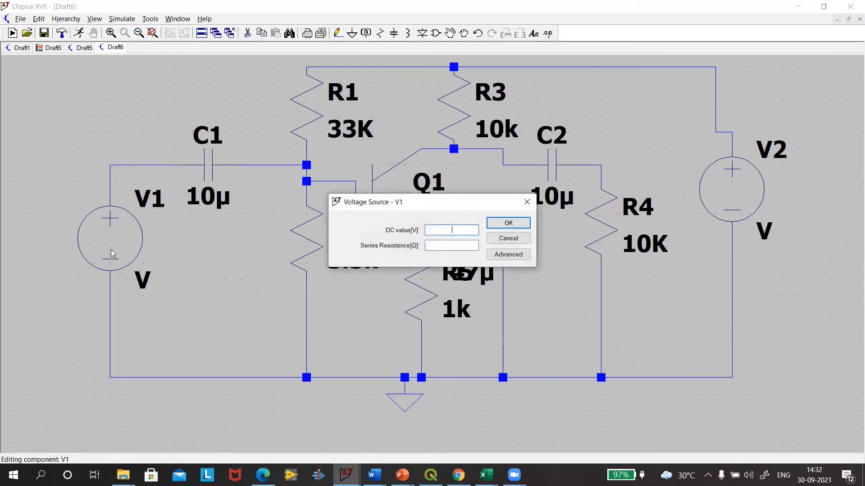
{"action": "left_click", "coordinate": [504, 255]}
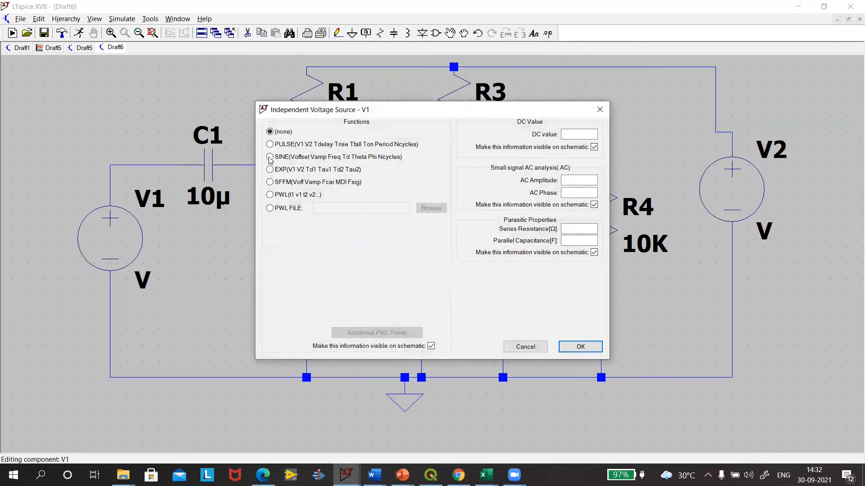
{"action": "left_click", "coordinate": [270, 157]}
{"action": "left_click", "coordinate": [403, 244]}
{"action": "left_click", "coordinate": [397, 255]}
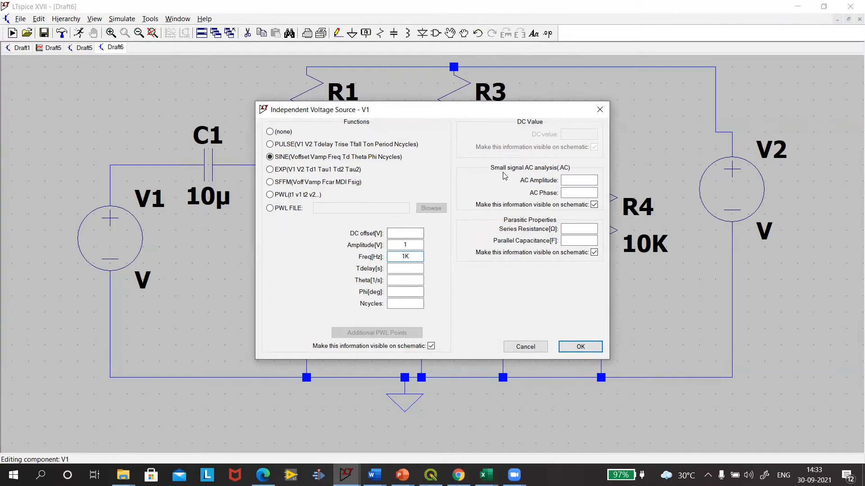
{"action": "left_click", "coordinate": [580, 180]}
{"action": "type", "text": "1"}
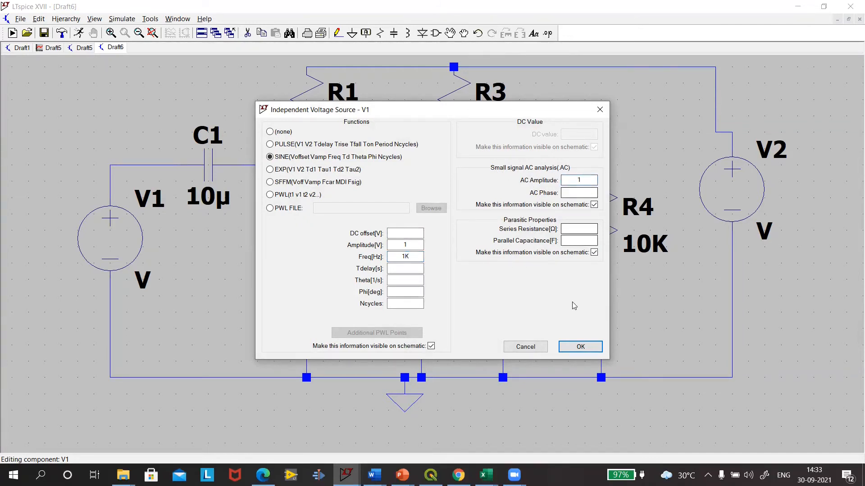
{"action": "left_click", "coordinate": [579, 346]}
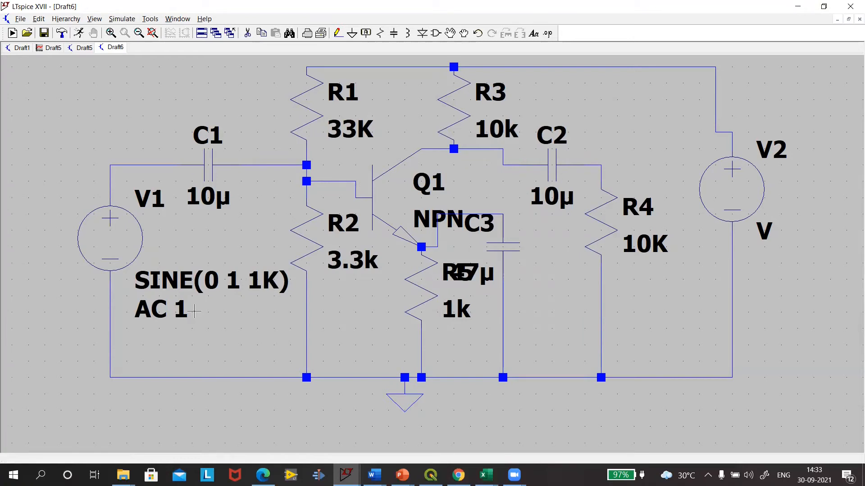
Step: Set the DC value of voltage source V2 to 15 V and assign the BC547C model to transistor Q1
{"action": "right_click", "coordinate": [738, 185]}
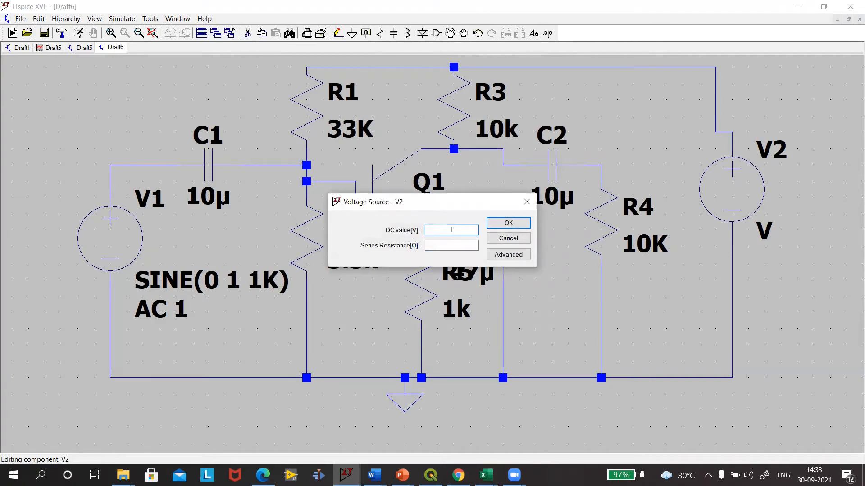
{"action": "left_click", "coordinate": [508, 223]}
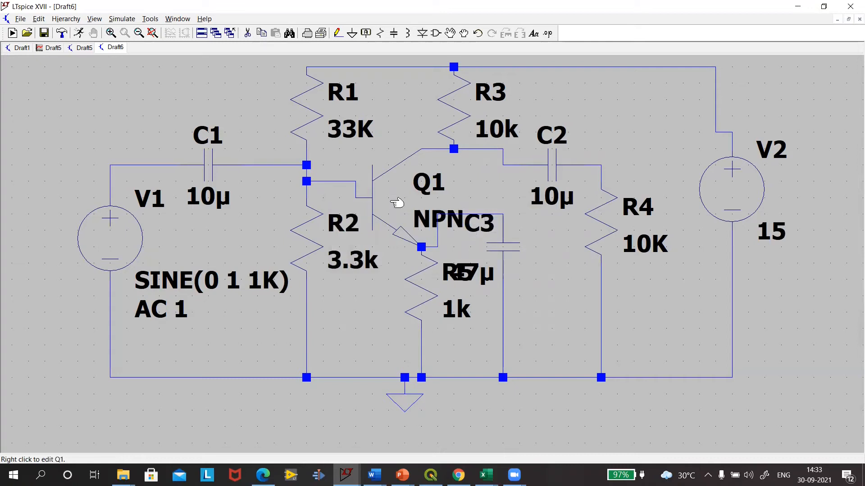
{"action": "right_click", "coordinate": [397, 204]}
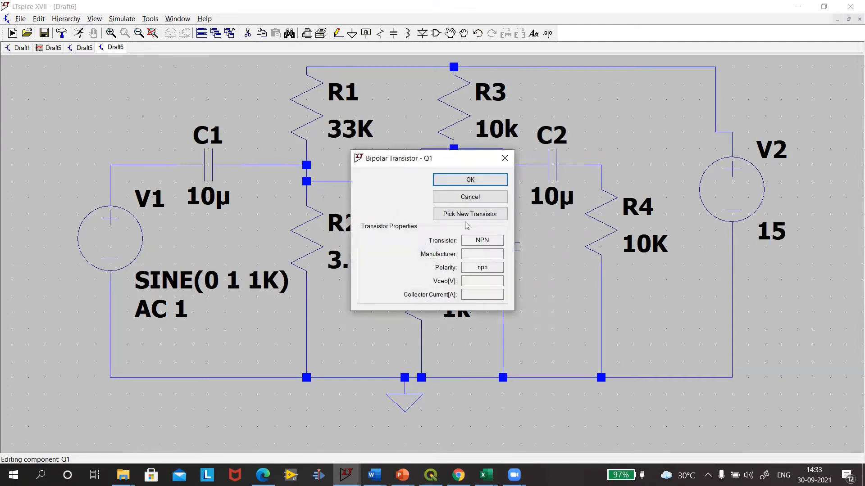
{"action": "left_click", "coordinate": [477, 215]}
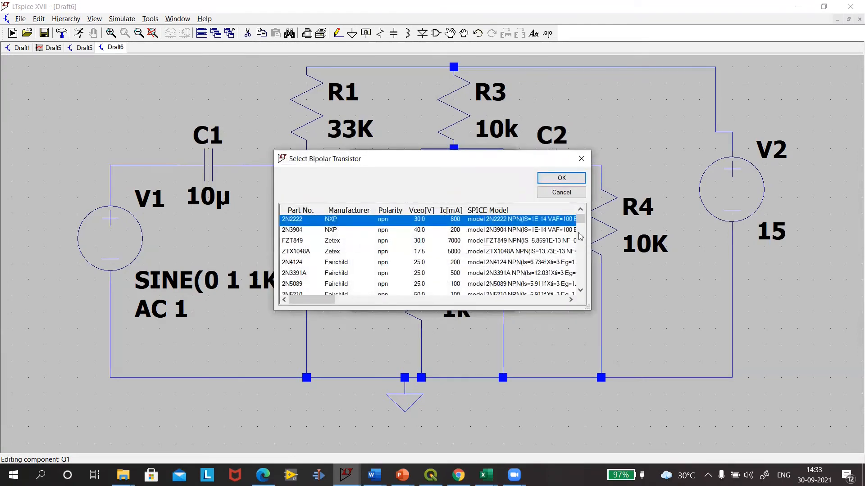
{"action": "left_click_drag", "start_coordinate": [582, 222], "coordinate": [581, 234]}
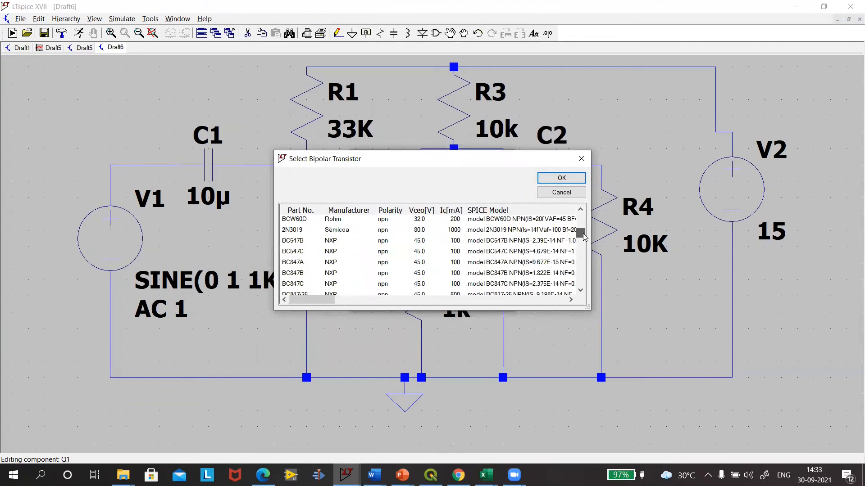
{"action": "left_click", "coordinate": [296, 252]}
{"action": "left_click", "coordinate": [553, 180]}
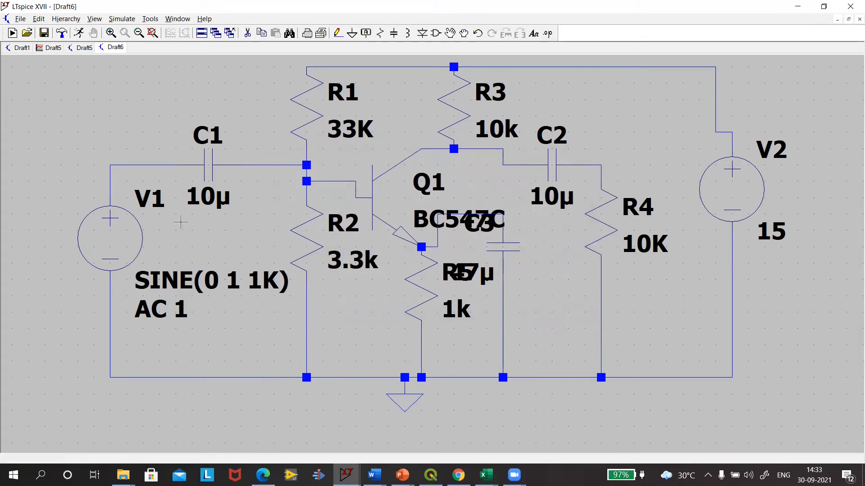
Step: Set up a decade AC analysis with 10 points per decade from 10 Hz to 1e8 Hz and place its directive below the circuit
{"action": "left_click", "coordinate": [78, 34]}
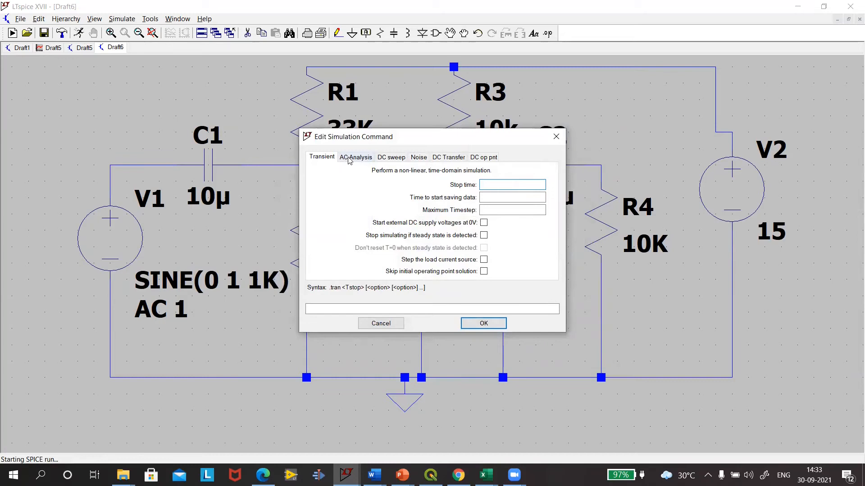
{"action": "left_click", "coordinate": [349, 160]}
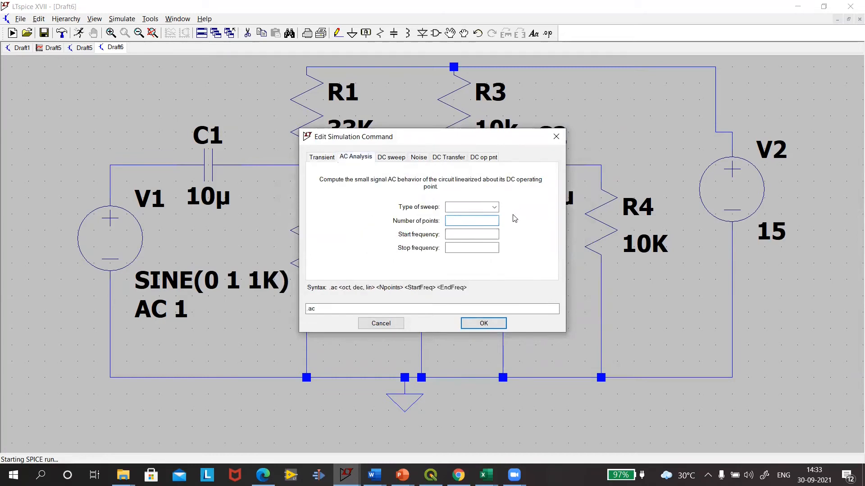
{"action": "left_click", "coordinate": [490, 208]}
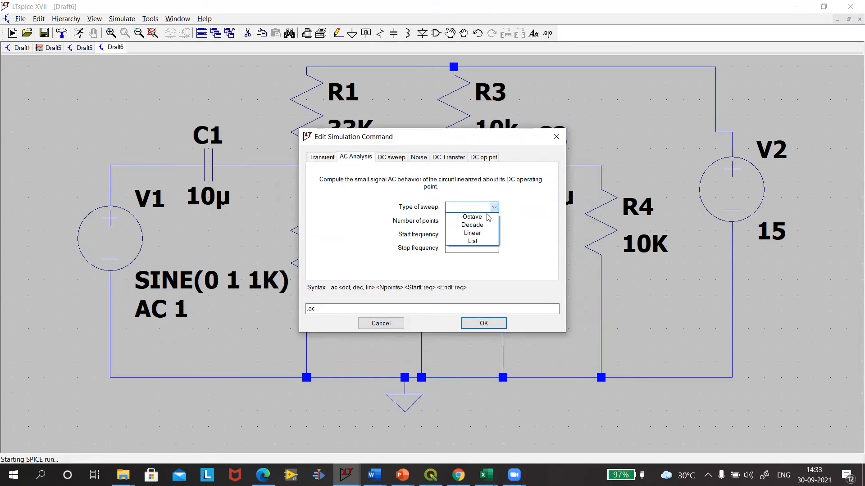
{"action": "left_click", "coordinate": [476, 223]}
{"action": "left_click", "coordinate": [475, 221]}
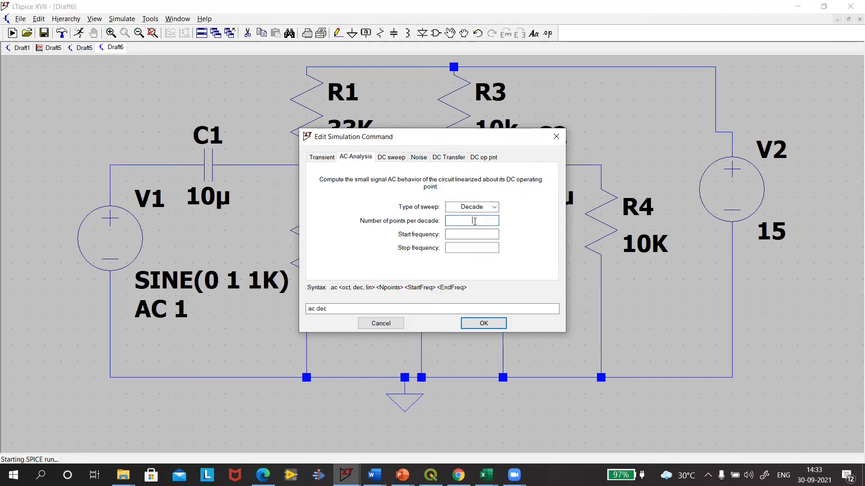
{"action": "type", "text": "10"}
{"action": "left_click", "coordinate": [472, 233]}
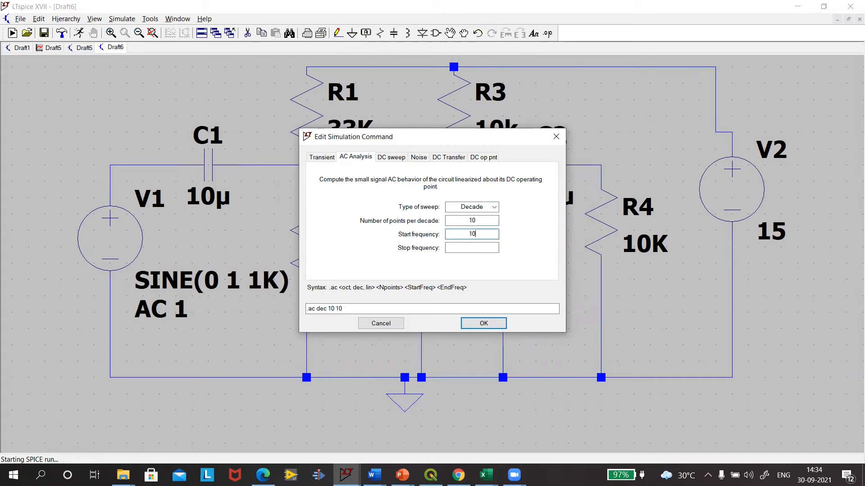
{"action": "left_click", "coordinate": [468, 246]}
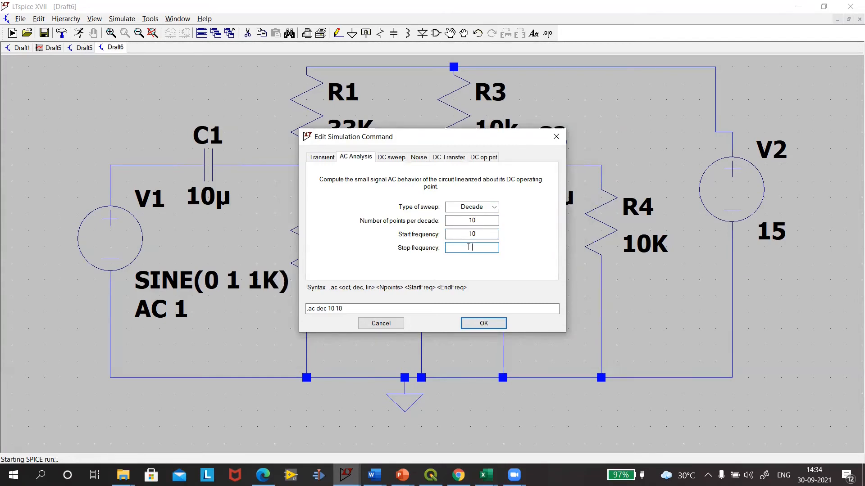
{"action": "type", "text": "1e6"}
{"action": "key", "text": "BackSpace"}
{"action": "type", "text": "8"}
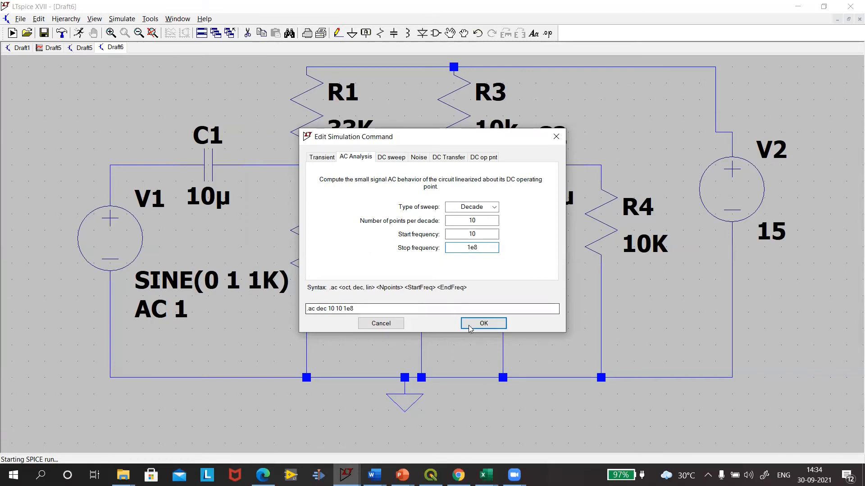
{"action": "left_click", "coordinate": [483, 323]}
{"action": "left_click", "coordinate": [78, 420]}
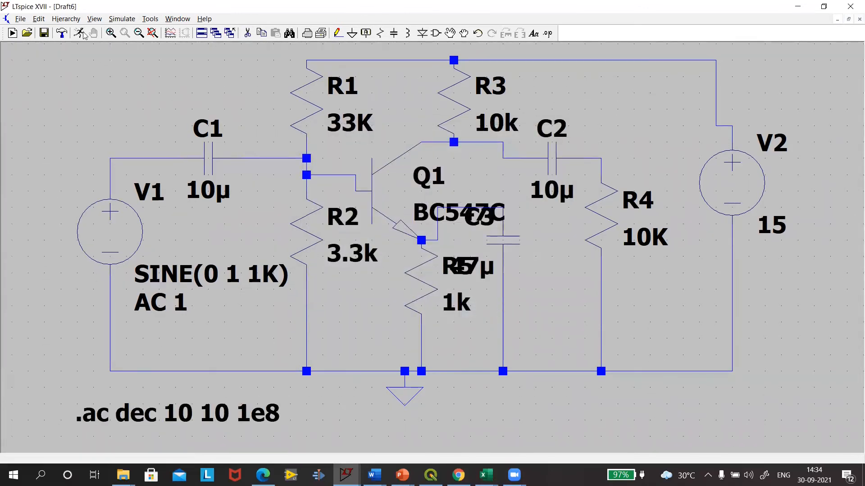
Step: Run the AC simulation and plot the voltage at Q1's collector node, showing magnitude only without the phase curve
{"action": "left_click", "coordinate": [81, 33]}
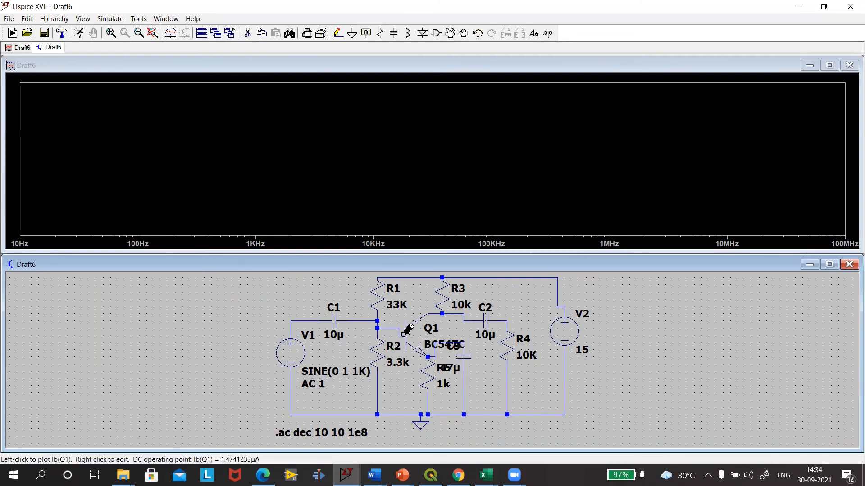
{"action": "left_click", "coordinate": [464, 307]}
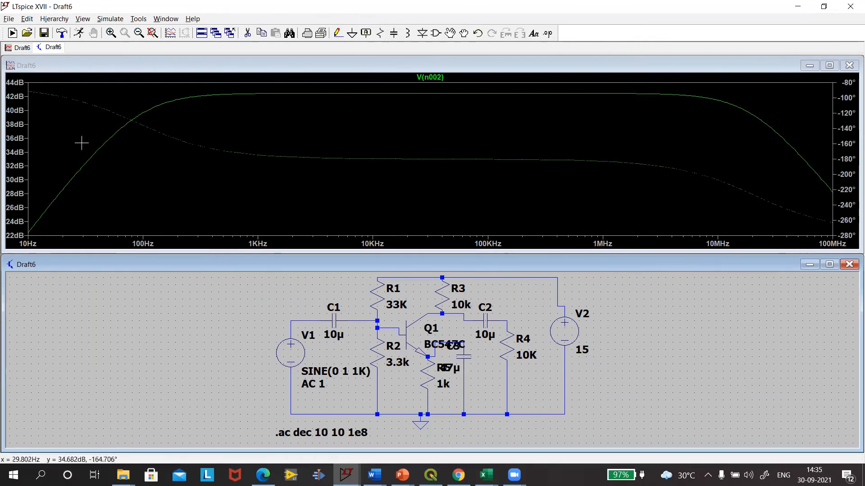
{"action": "right_click", "coordinate": [846, 165]}
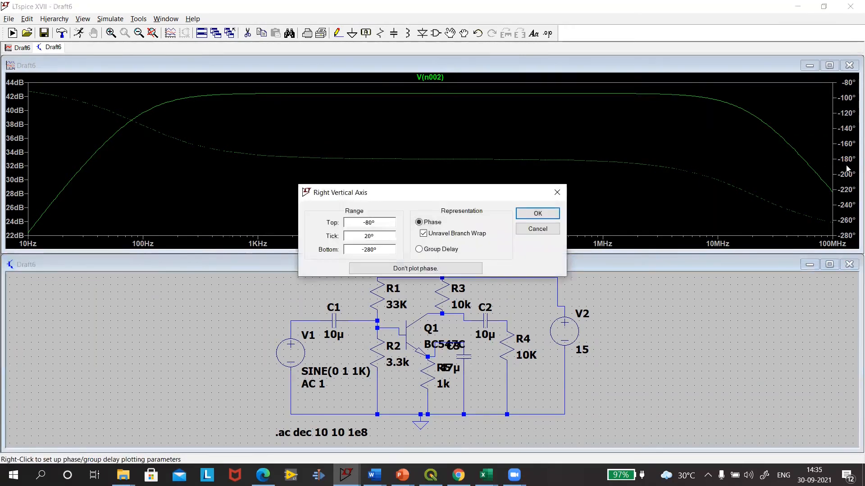
{"action": "left_click", "coordinate": [425, 270]}
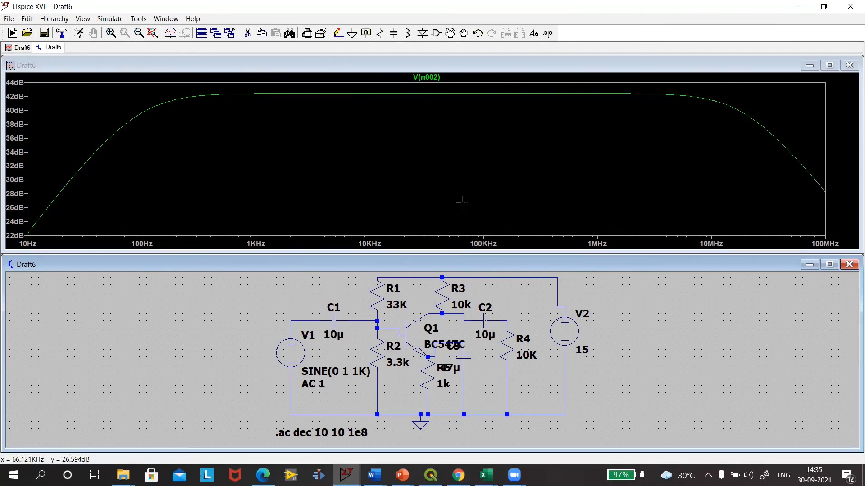
Step: Attach the 1st & 2nd cursors to the V(n002) trace and move the cursor readout window up beside the schematic
{"action": "right_click", "coordinate": [437, 78]}
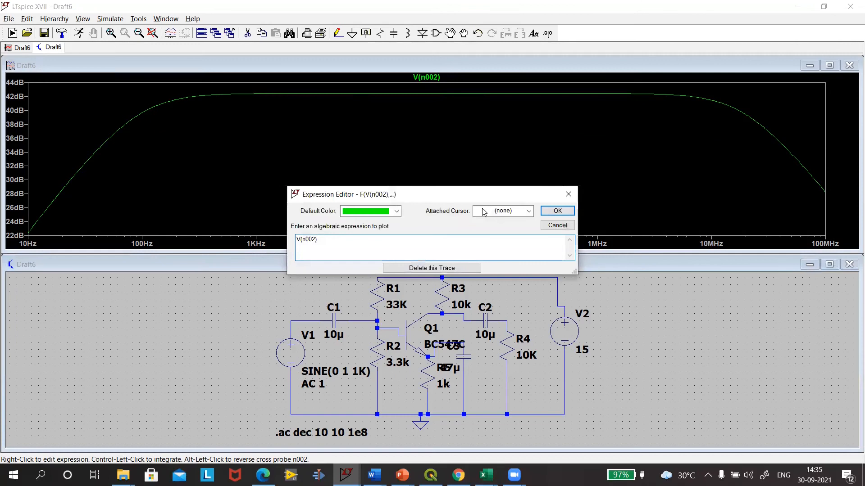
{"action": "left_click", "coordinate": [529, 211]}
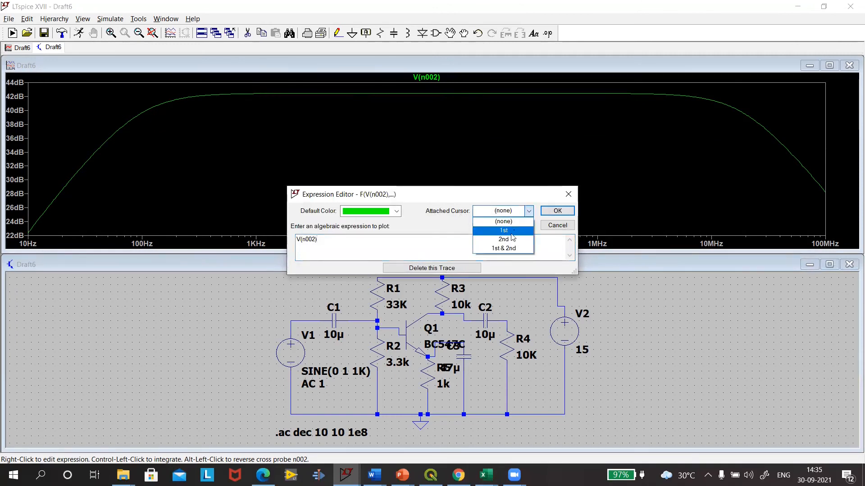
{"action": "left_click", "coordinate": [503, 248]}
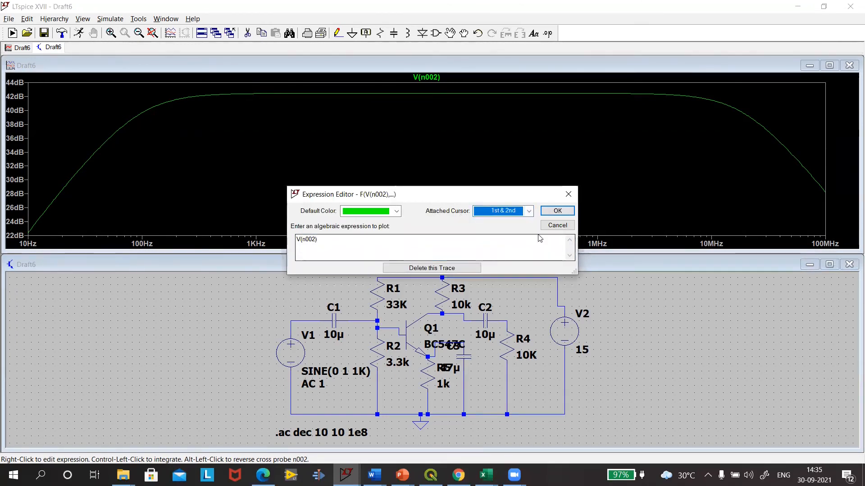
{"action": "left_click", "coordinate": [557, 211]}
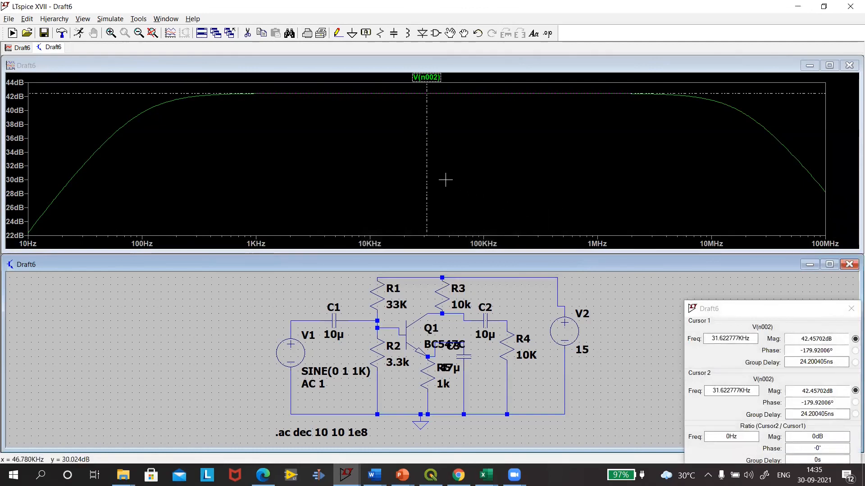
{"action": "left_click", "coordinate": [746, 306]}
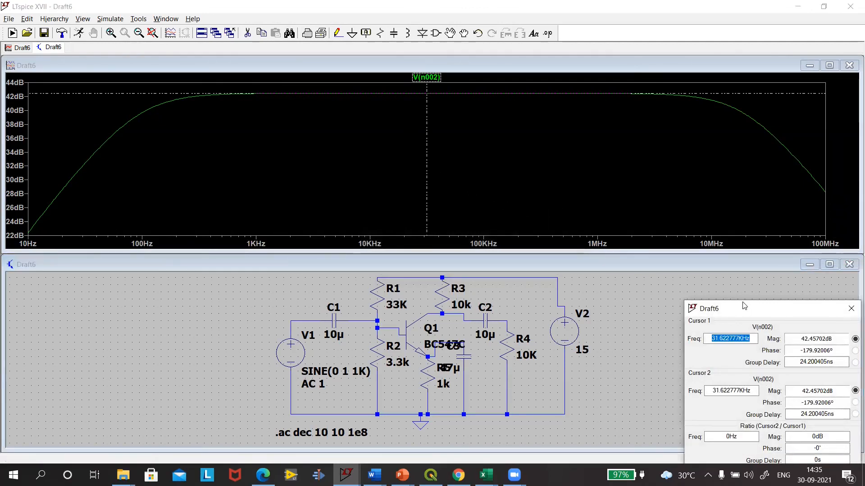
{"action": "left_click_drag", "start_coordinate": [744, 306], "coordinate": [687, 189]}
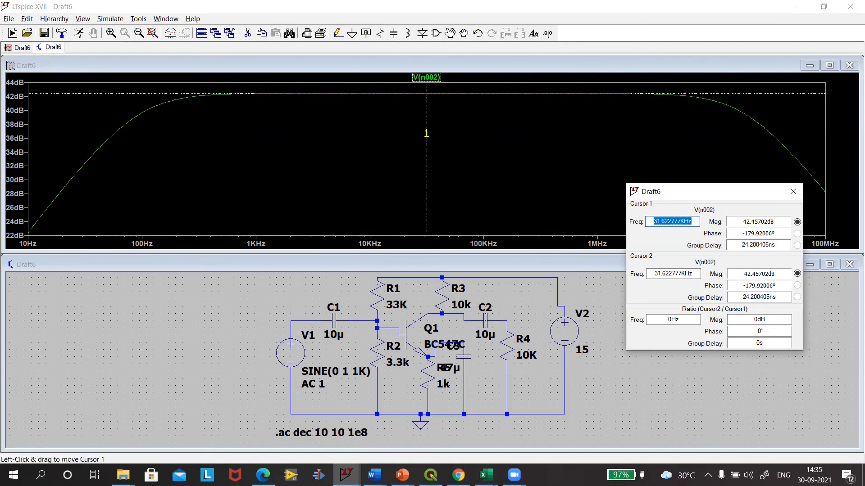
Step: Move cursor 1 along the gain curve to the lower 3 dB cutoff point at about 95 Hz
{"action": "left_click", "coordinate": [425, 131]}
{"action": "left_click_drag", "start_coordinate": [352, 159], "coordinate": [179, 191]}
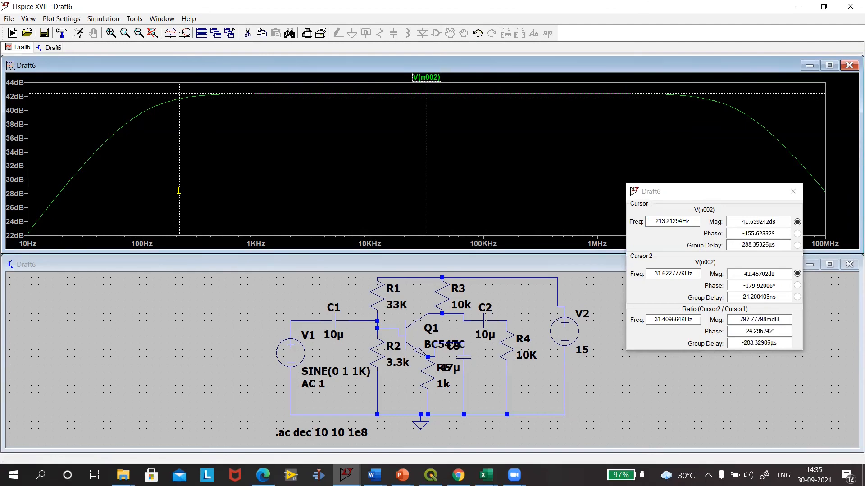
{"action": "left_click_drag", "start_coordinate": [178, 191], "coordinate": [139, 215]}
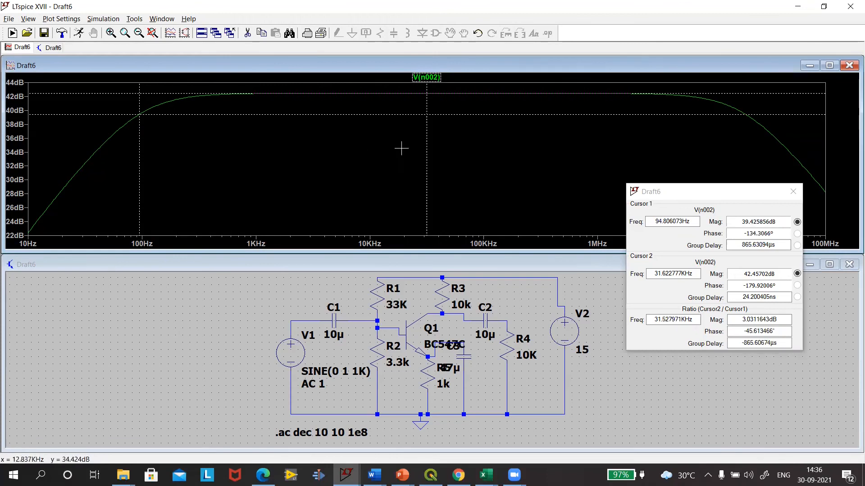
Step: Move cursor 2 to the upper 3 dB cutoff point at about 19.8 MHz and read the cursor values
{"action": "mouse_move", "coordinate": [426, 155]}
{"action": "left_mouse_down"}
{"action": "mouse_move", "coordinate": [752, 183]}
{"action": "mouse_move", "coordinate": [746, 177]}
{"action": "left_mouse_up"}
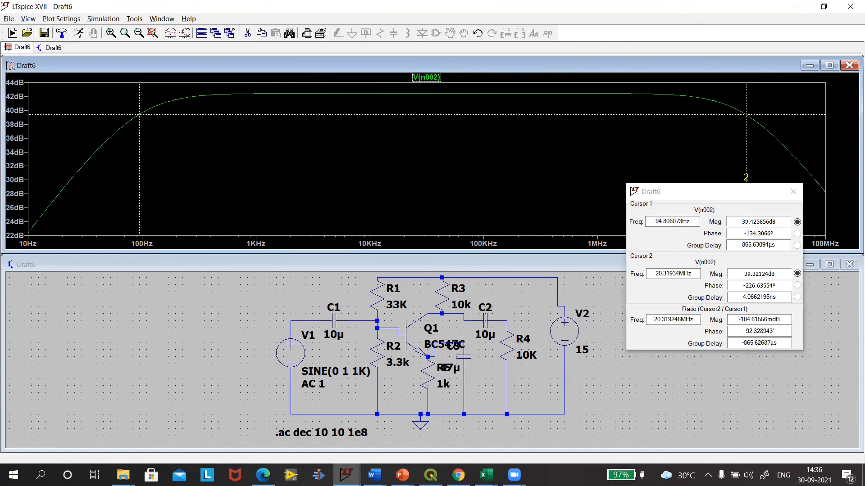
{"action": "left_click_drag", "start_coordinate": [746, 177], "coordinate": [745, 177]}
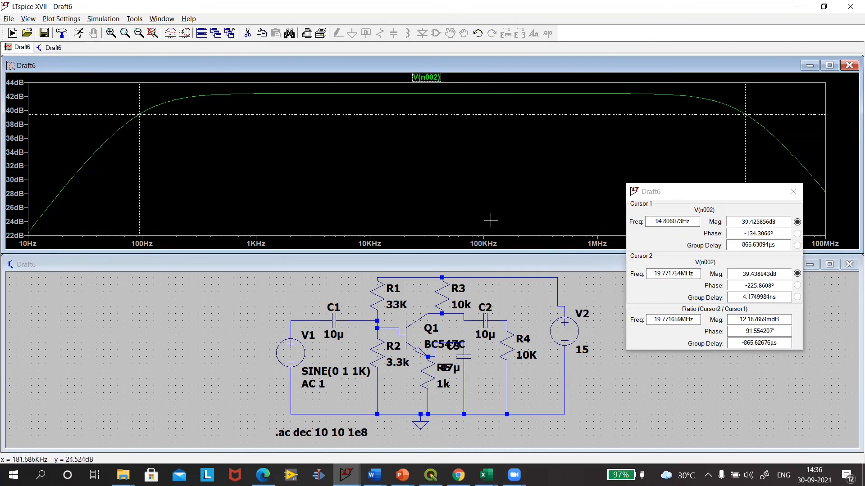
{"action": "left_click", "coordinate": [759, 244]}
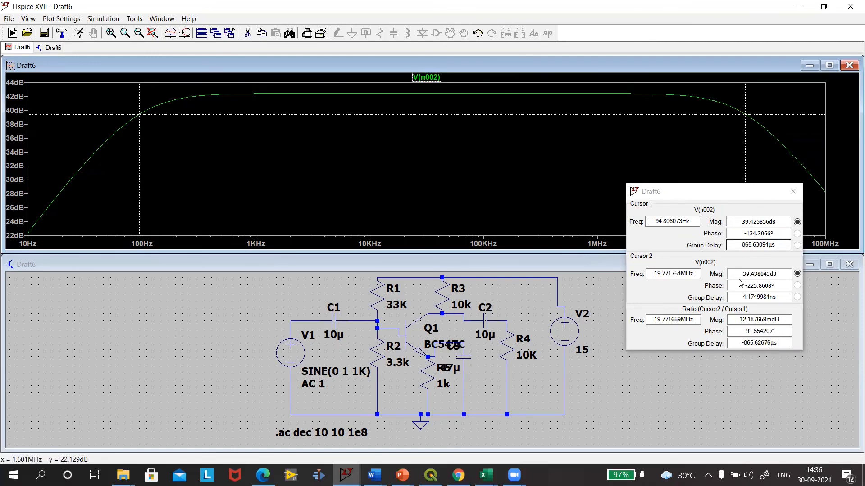